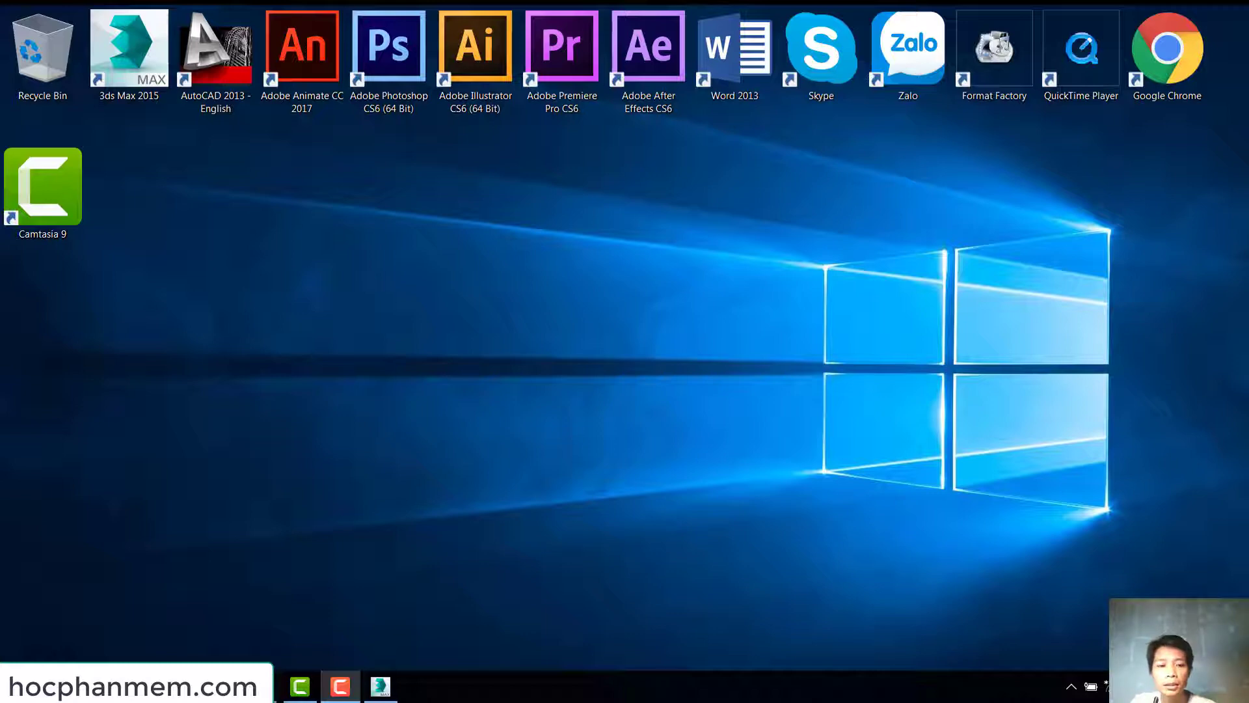
- Bring the running 3ds Max 2015 window to the front from the taskbar
{"action": "left_click", "coordinate": [381, 686]}
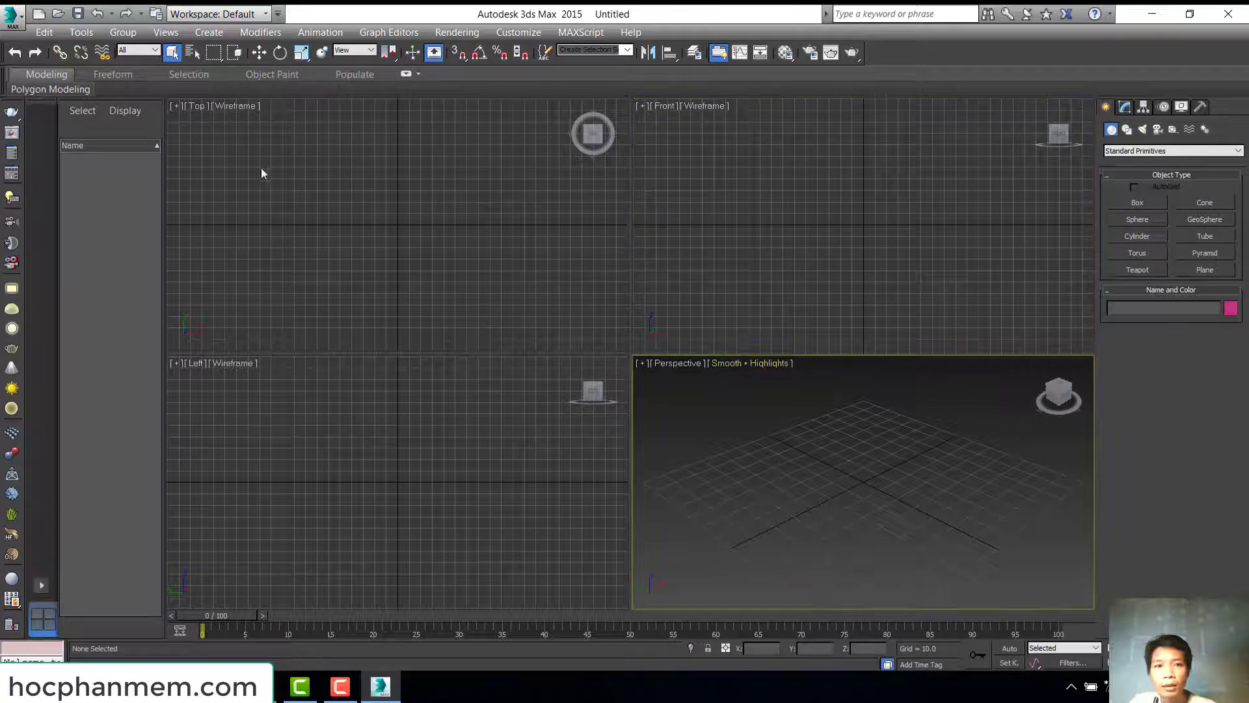
- Create Sphere001 (radius 27.742) at the grid centre and maximize the Perspective viewport around it
{"action": "left_click", "coordinate": [1135, 203]}
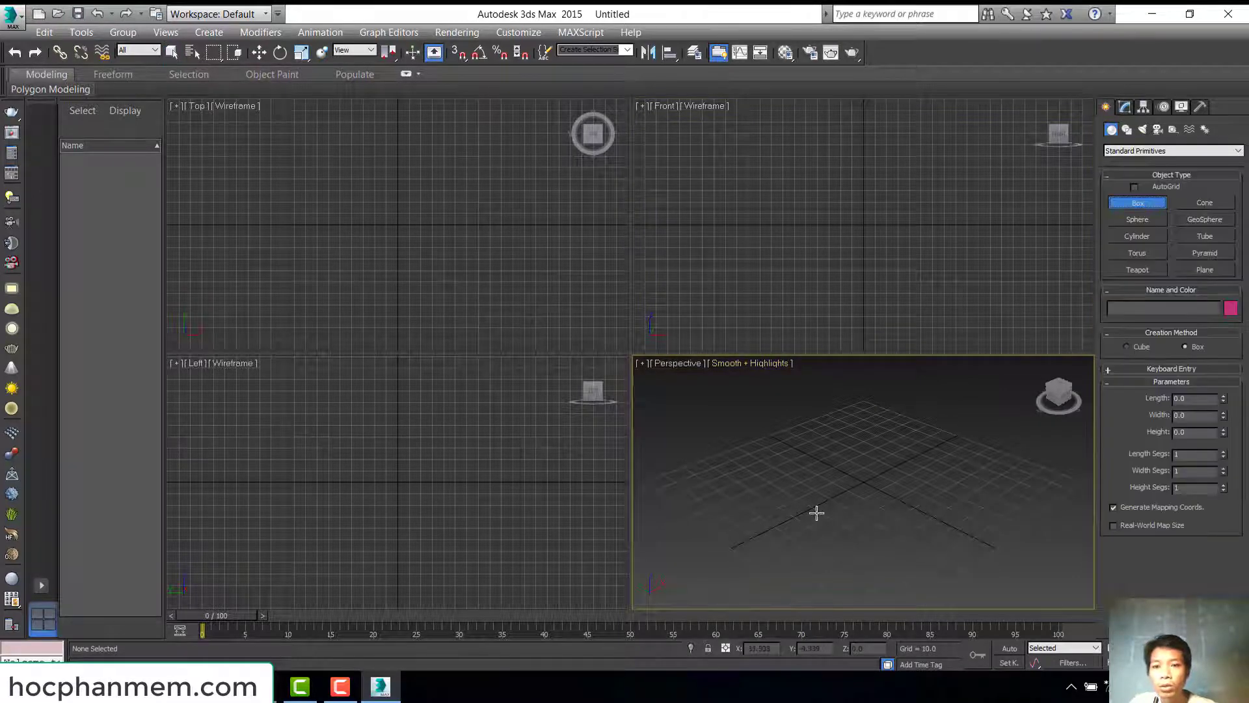
{"action": "left_click", "coordinate": [1139, 220]}
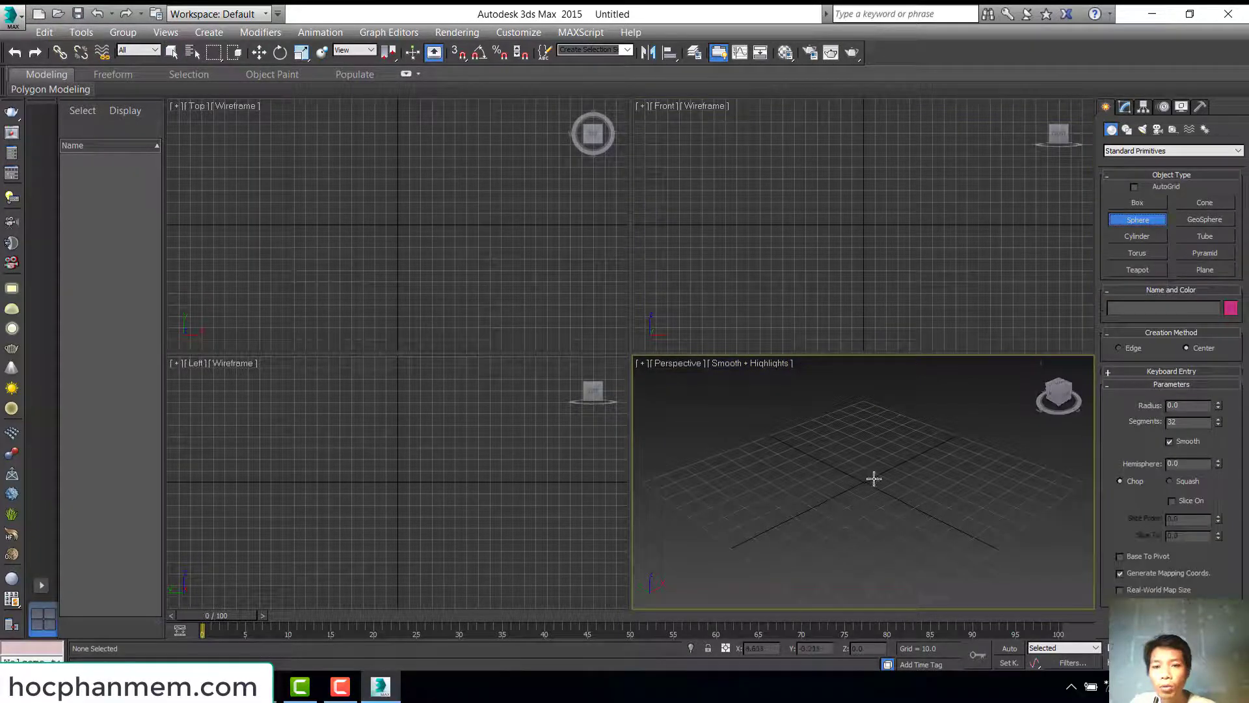
{"action": "left_click_drag", "start_coordinate": [870, 481], "coordinate": [913, 504]}
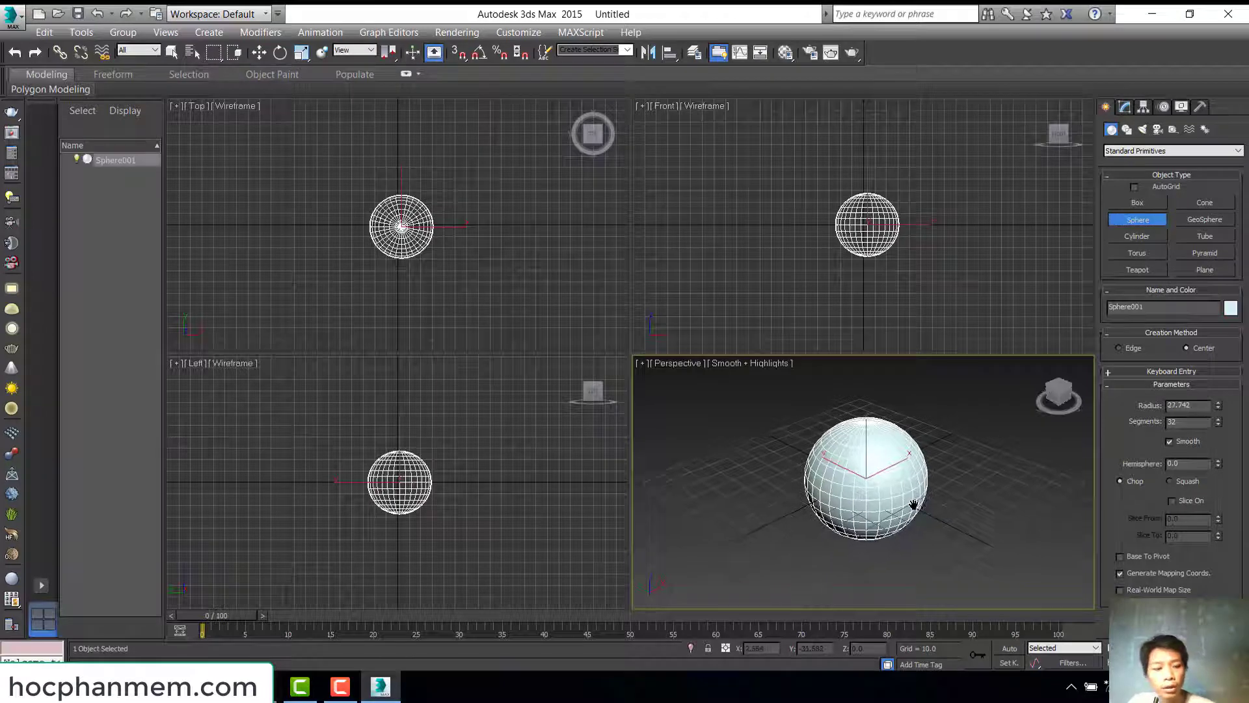
{"action": "key", "text": "alt+w"}
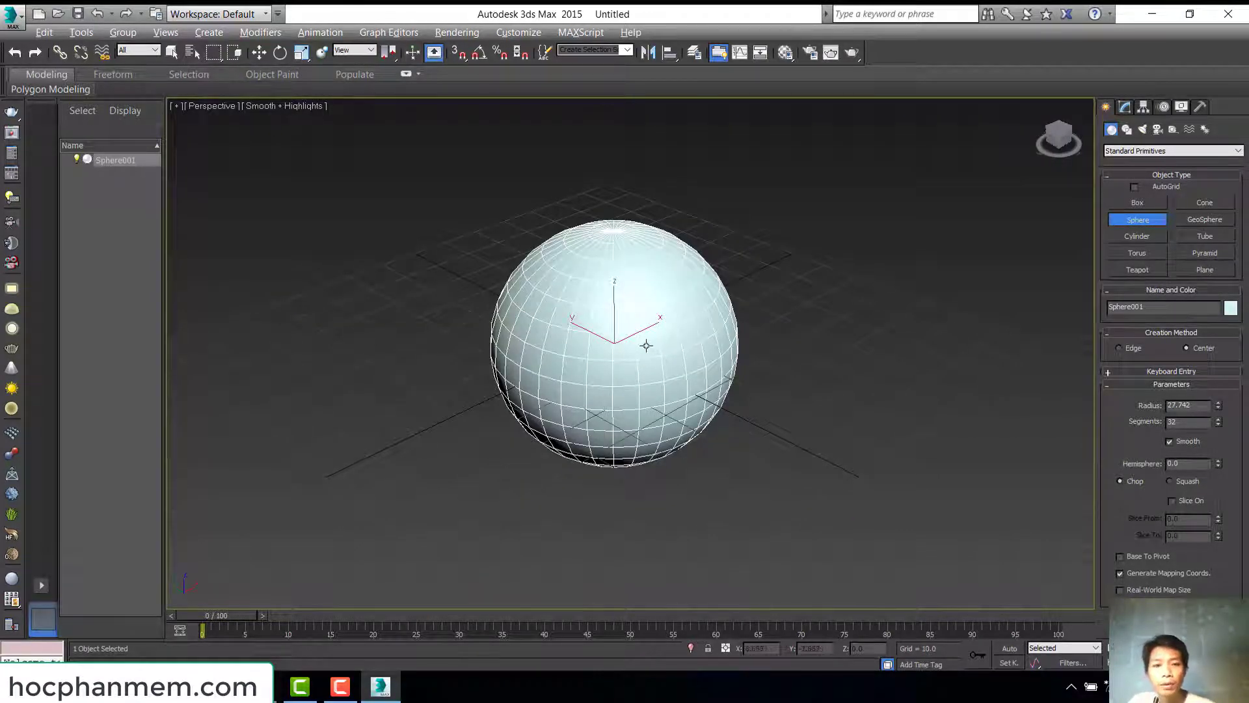
{"action": "middle_click_drag", "start_coordinate": [646, 341], "coordinate": [637, 332]}
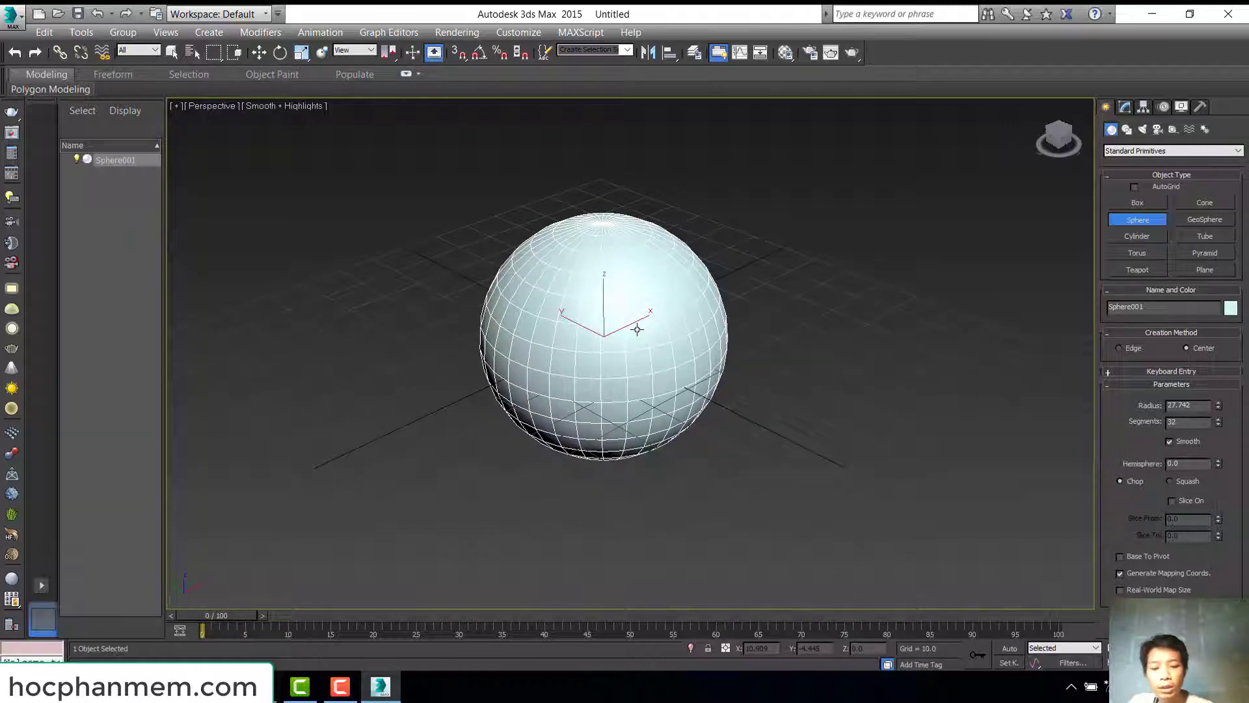
- Give the sphere material 01 - Default with a bright yellow Self-Illumination colour
{"action": "key", "text": "m"}
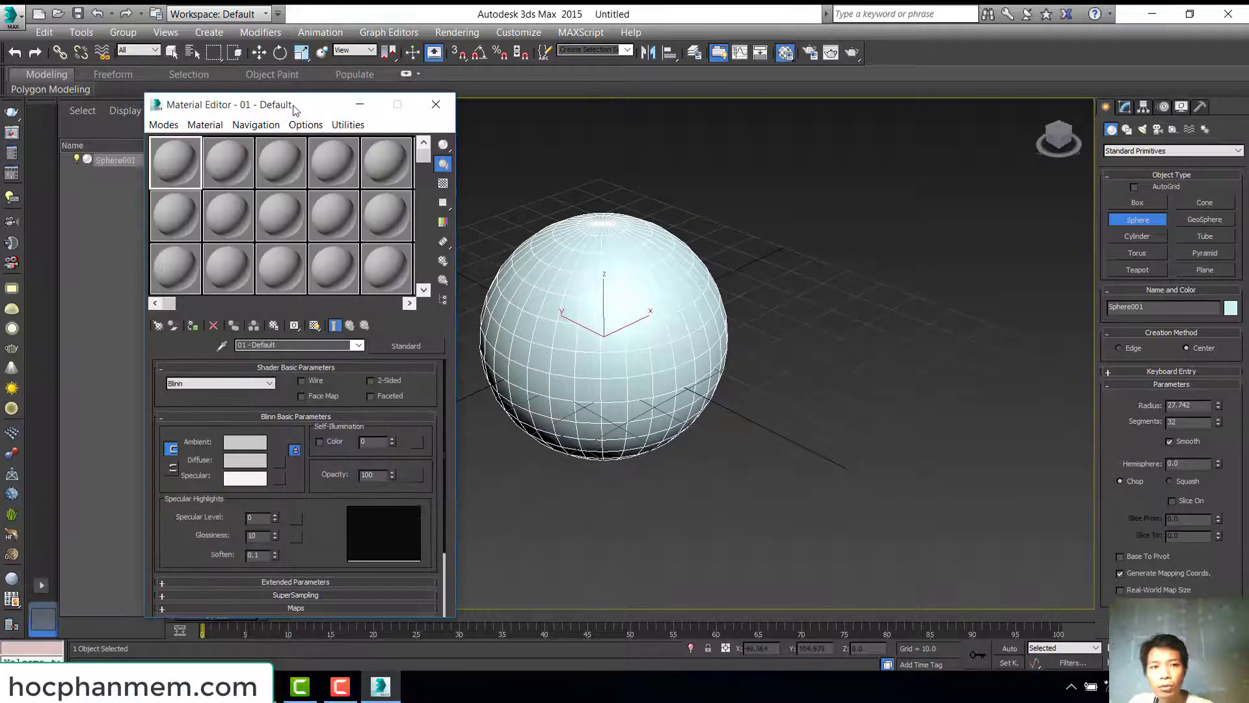
{"action": "mouse_move", "coordinate": [297, 107]}
{"action": "left_mouse_down"}
{"action": "mouse_move", "coordinate": [830, 106]}
{"action": "mouse_move", "coordinate": [966, 79]}
{"action": "left_mouse_up"}
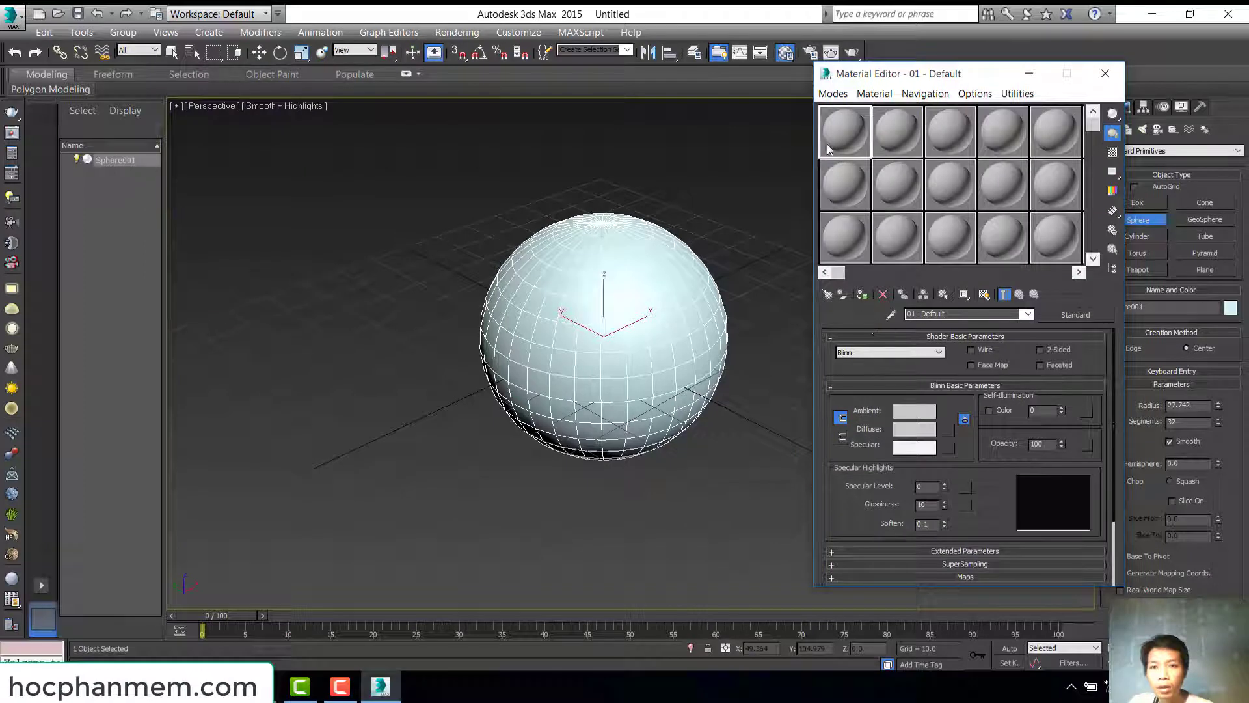
{"action": "left_click", "coordinate": [990, 411]}
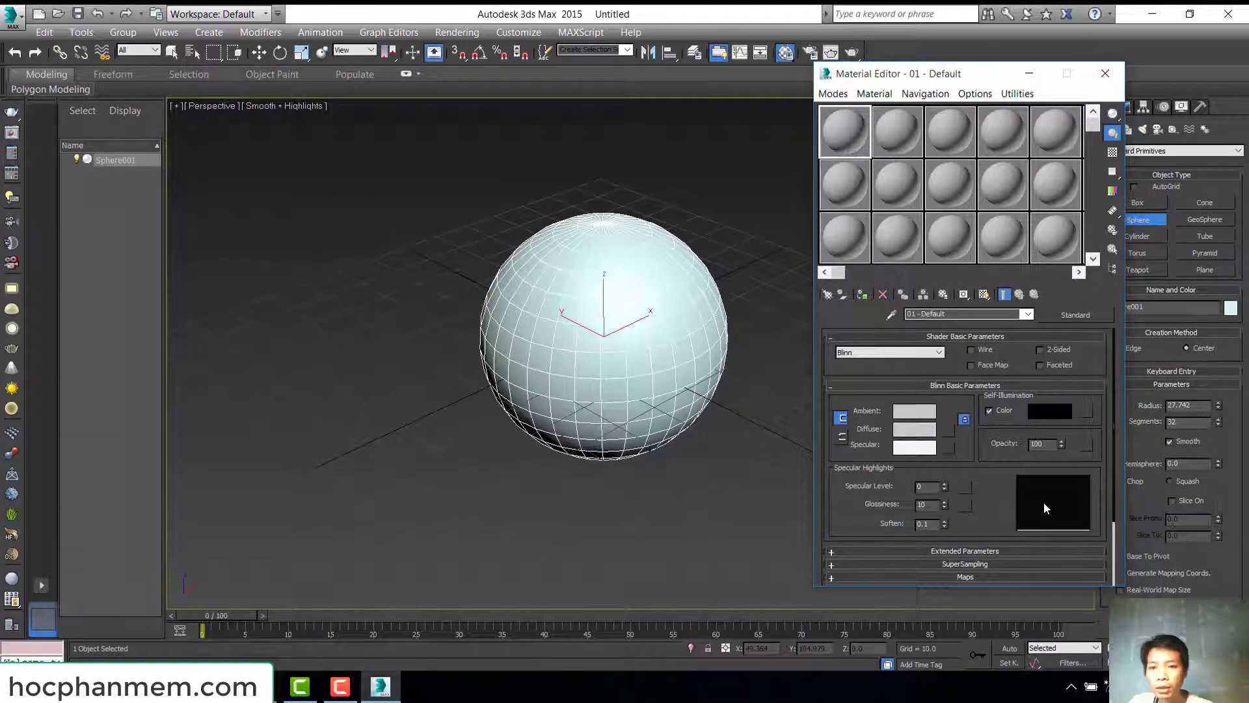
{"action": "left_click", "coordinate": [1047, 409]}
{"action": "left_click_drag", "start_coordinate": [381, 150], "coordinate": [289, 98]}
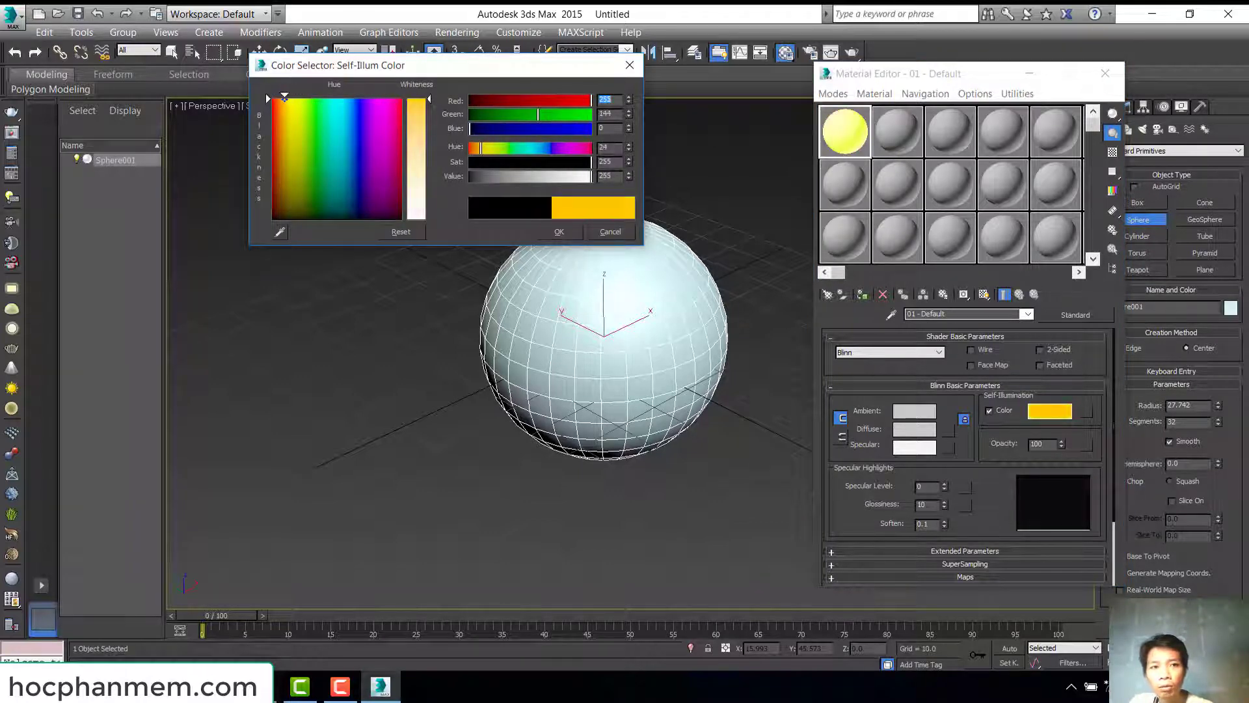
{"action": "left_click", "coordinate": [561, 232]}
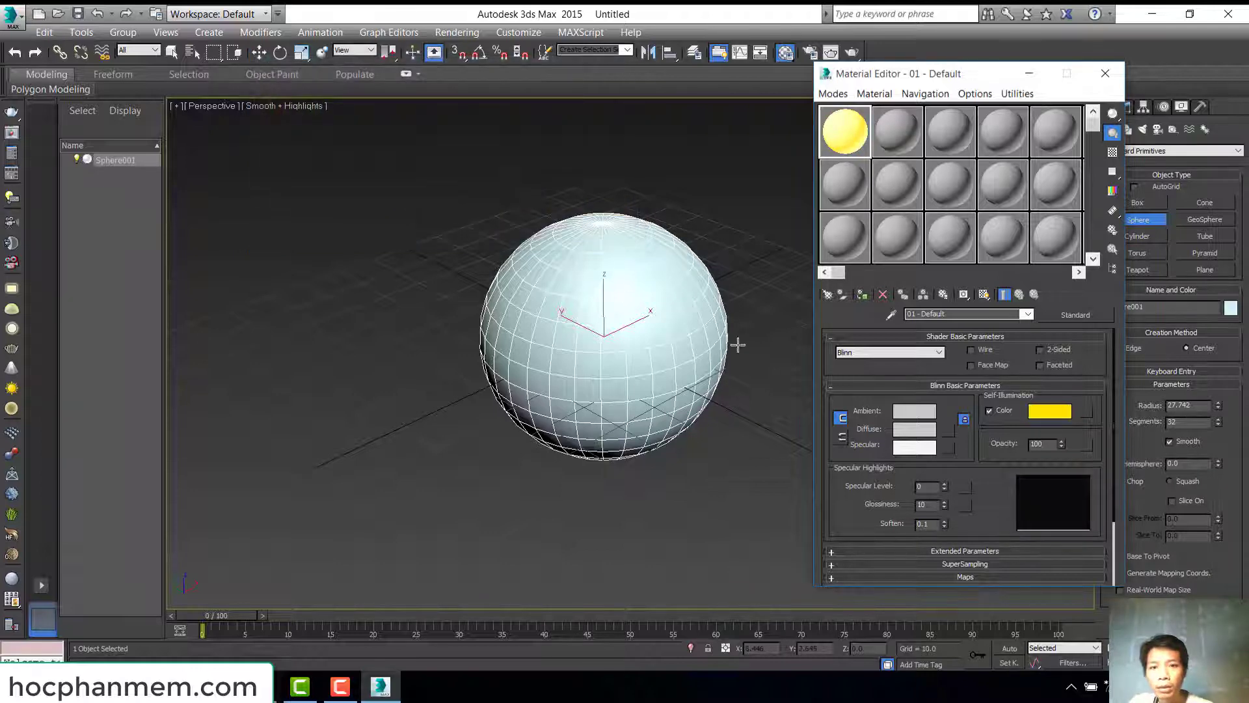
{"action": "left_click", "coordinate": [862, 297]}
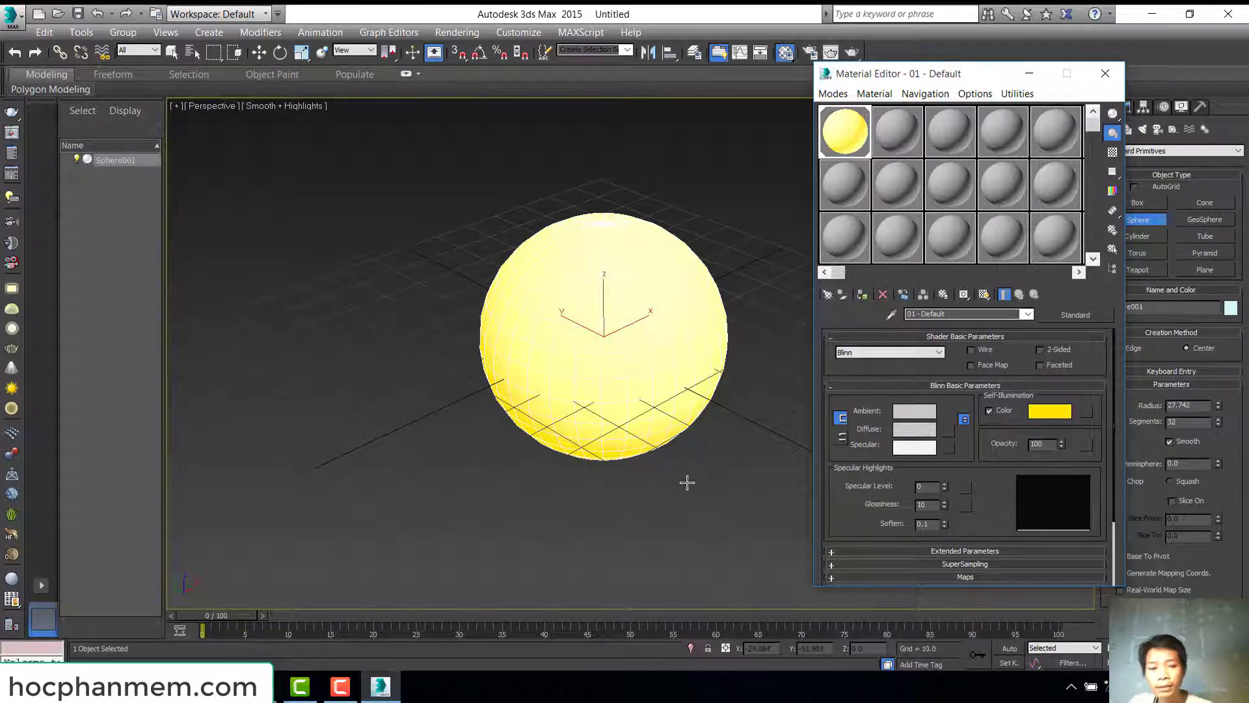
- Exit sphere creation and reselect the sphere
{"action": "left_click", "coordinate": [703, 502]}
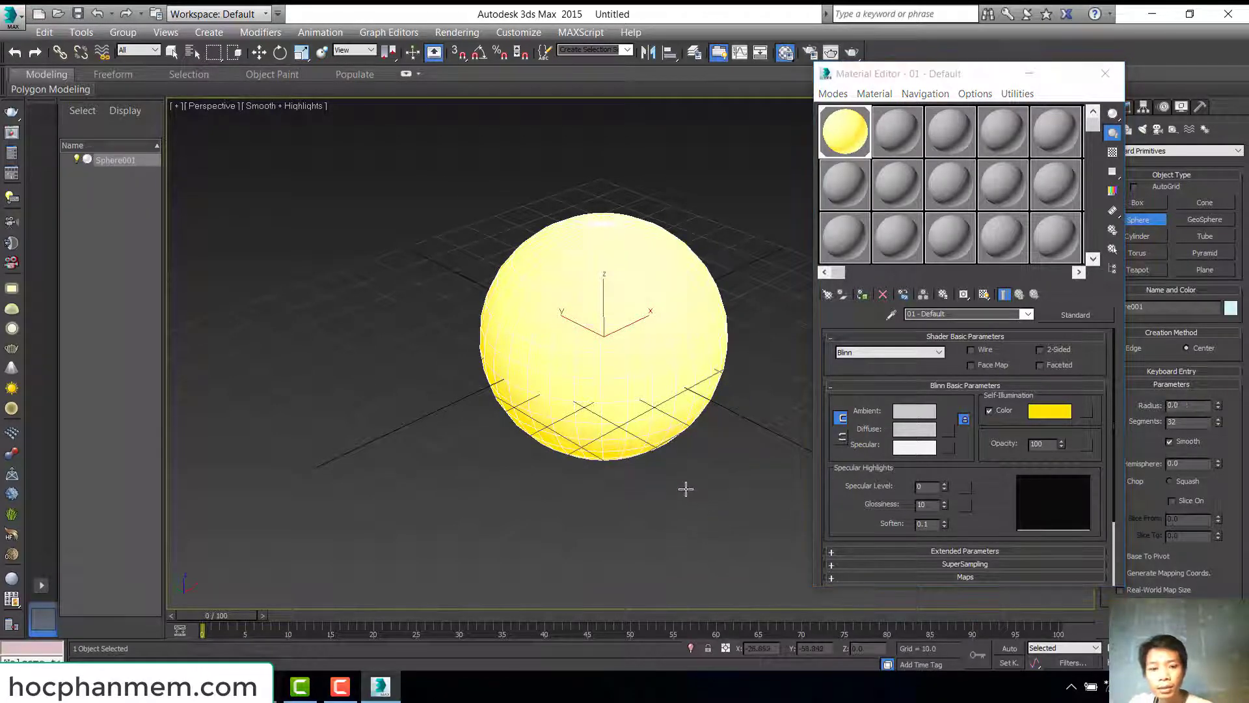
{"action": "right_click", "coordinate": [747, 467]}
{"action": "left_click", "coordinate": [743, 482]}
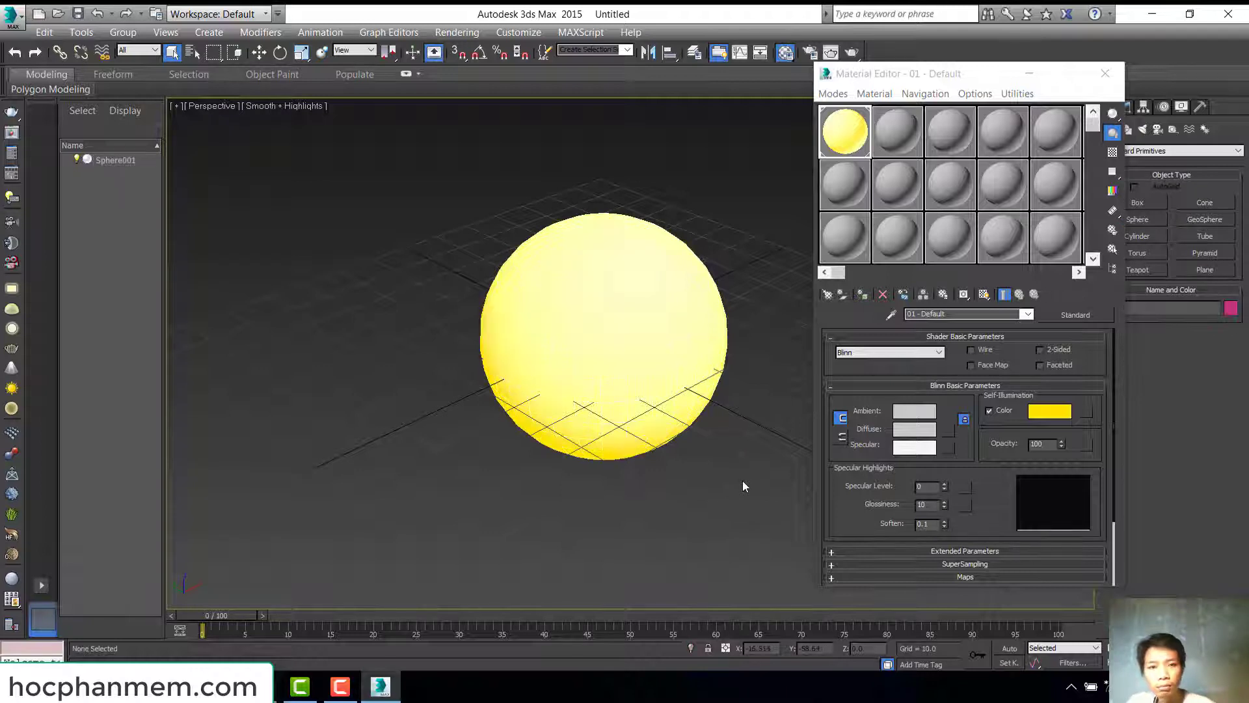
{"action": "left_click", "coordinate": [678, 431]}
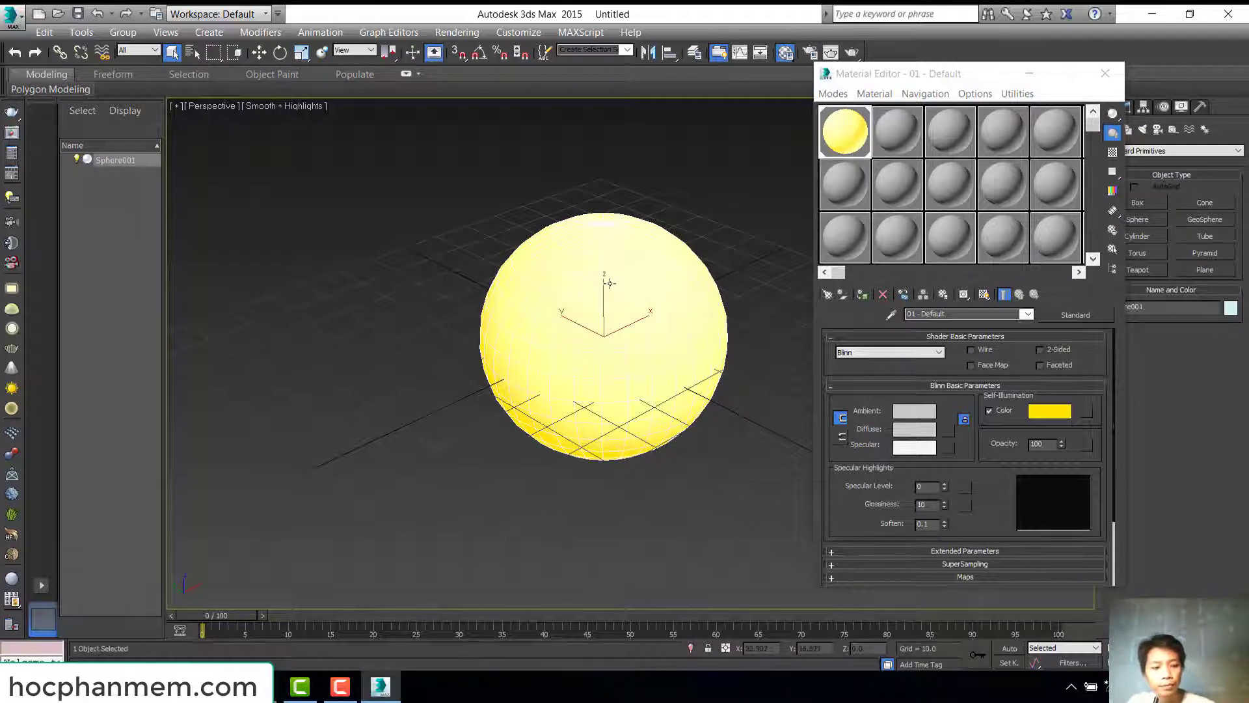
- Render a test image of the yellow sphere, then close the render and Material Editor
{"action": "key", "text": "shift+q"}
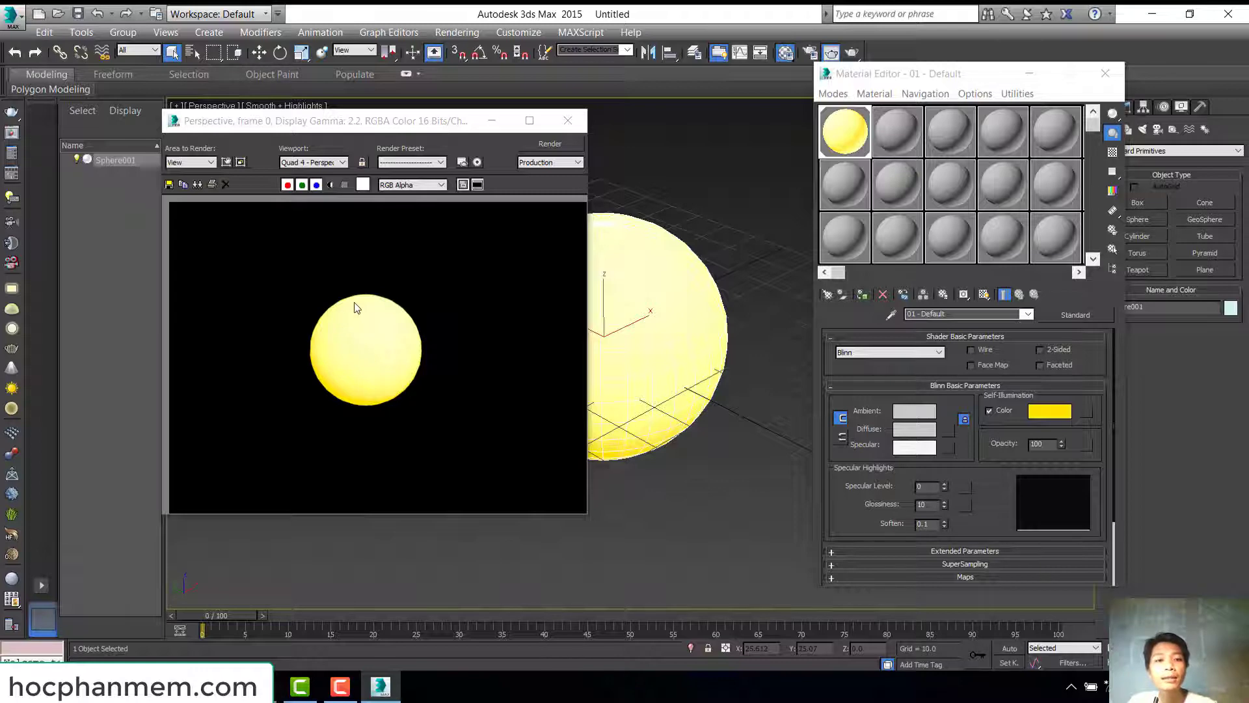
{"action": "left_click", "coordinate": [568, 121]}
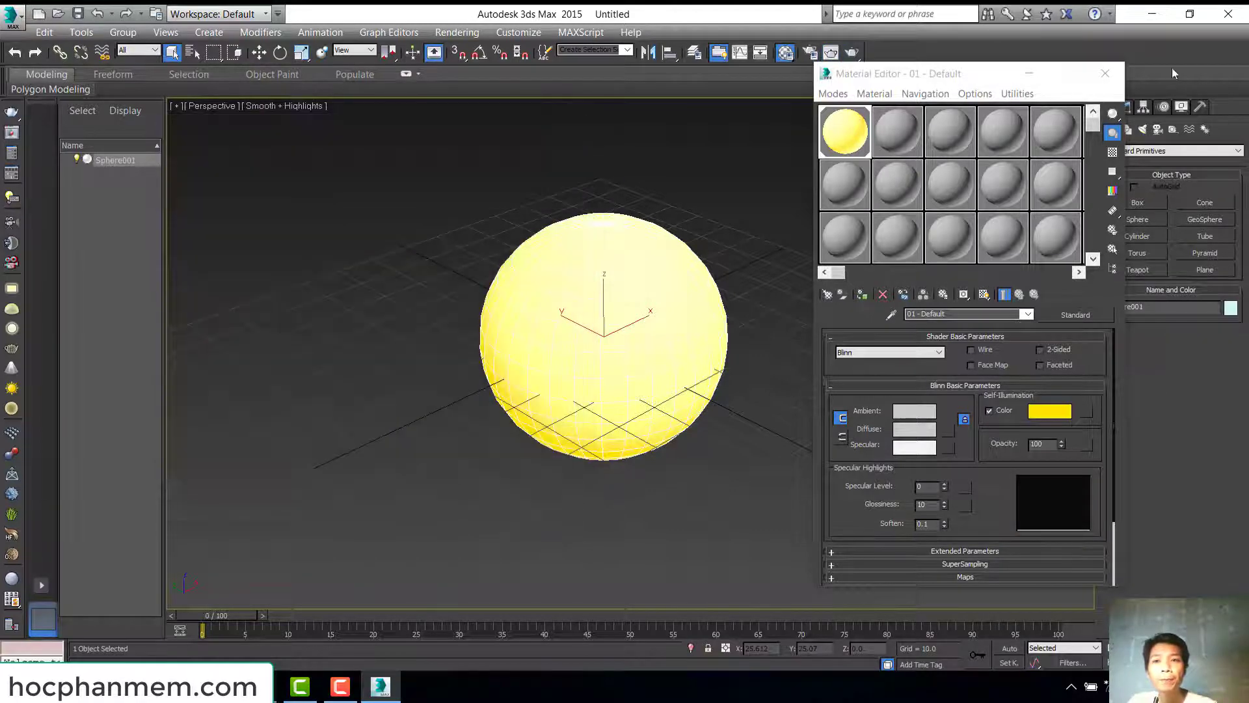
{"action": "left_click", "coordinate": [1106, 73]}
- Set Sphere001's G-Buffer Object ID to a non-zero value in Object Properties
{"action": "right_click", "coordinate": [634, 315]}
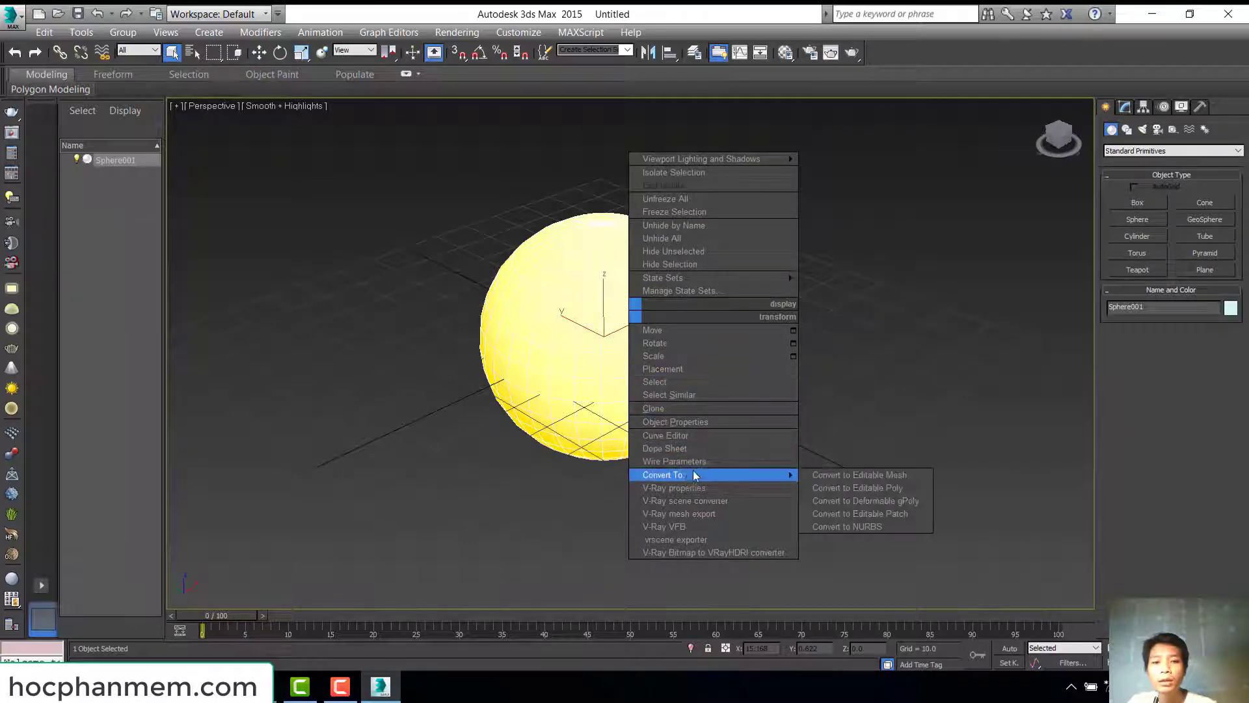
{"action": "left_click", "coordinate": [716, 424]}
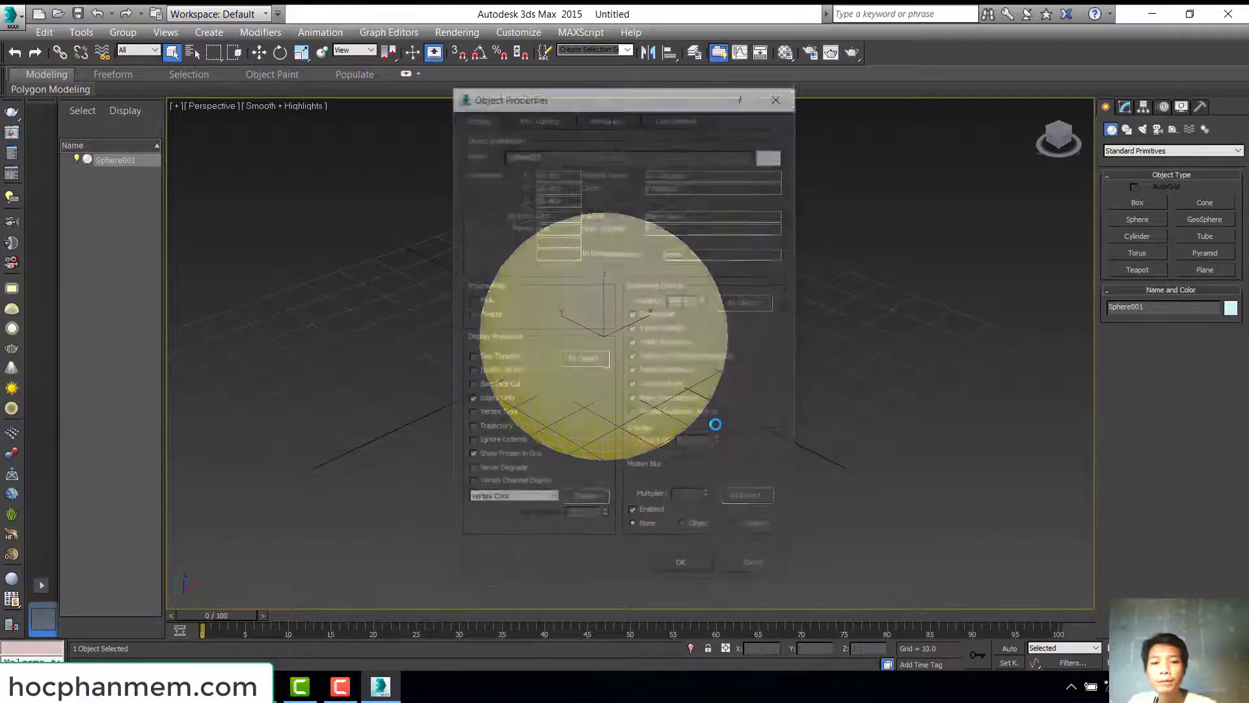
{"action": "double_click", "coordinate": [696, 444]}
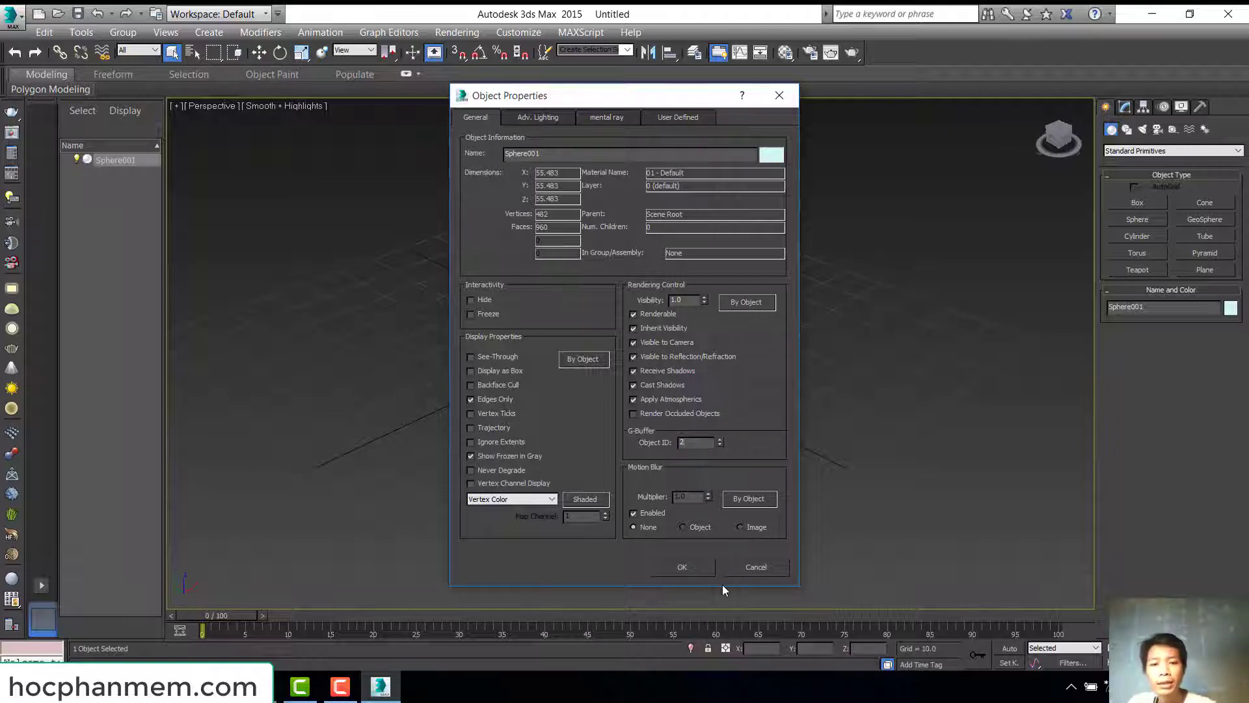
{"action": "left_click", "coordinate": [693, 568]}
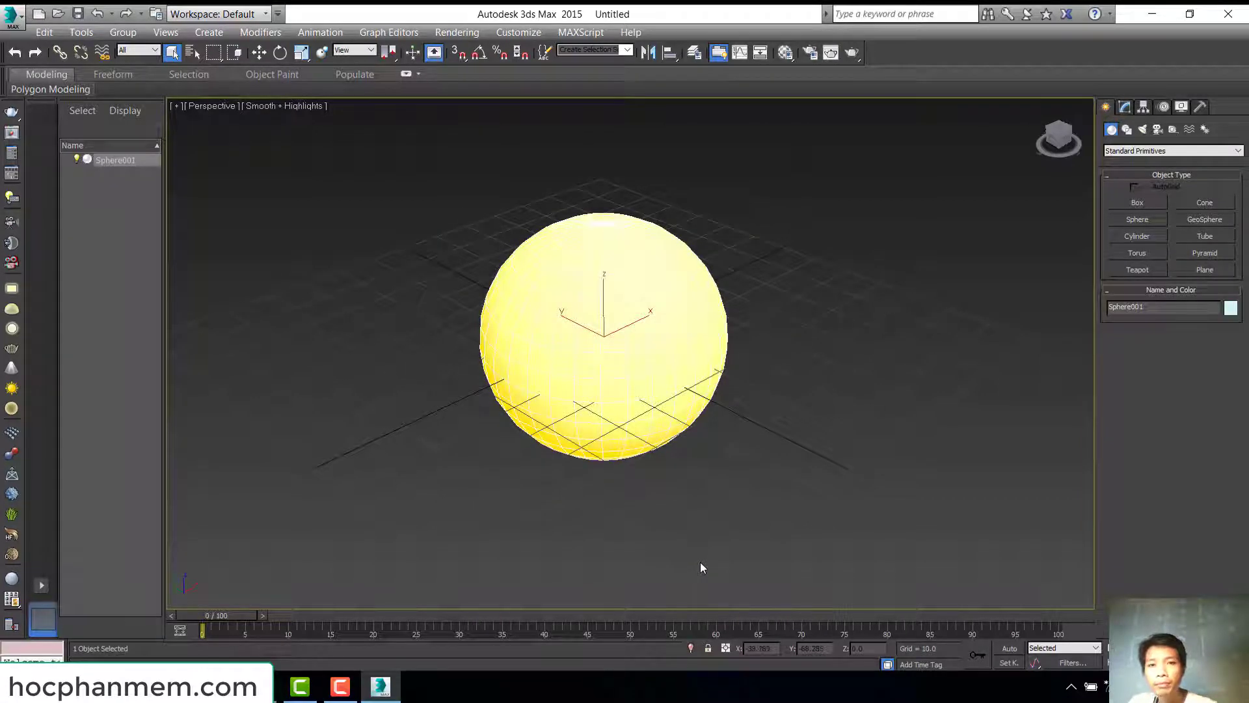
- Add a Lens Effects entry on the Environment and Effects window's Effects tab
{"action": "key", "text": "8"}
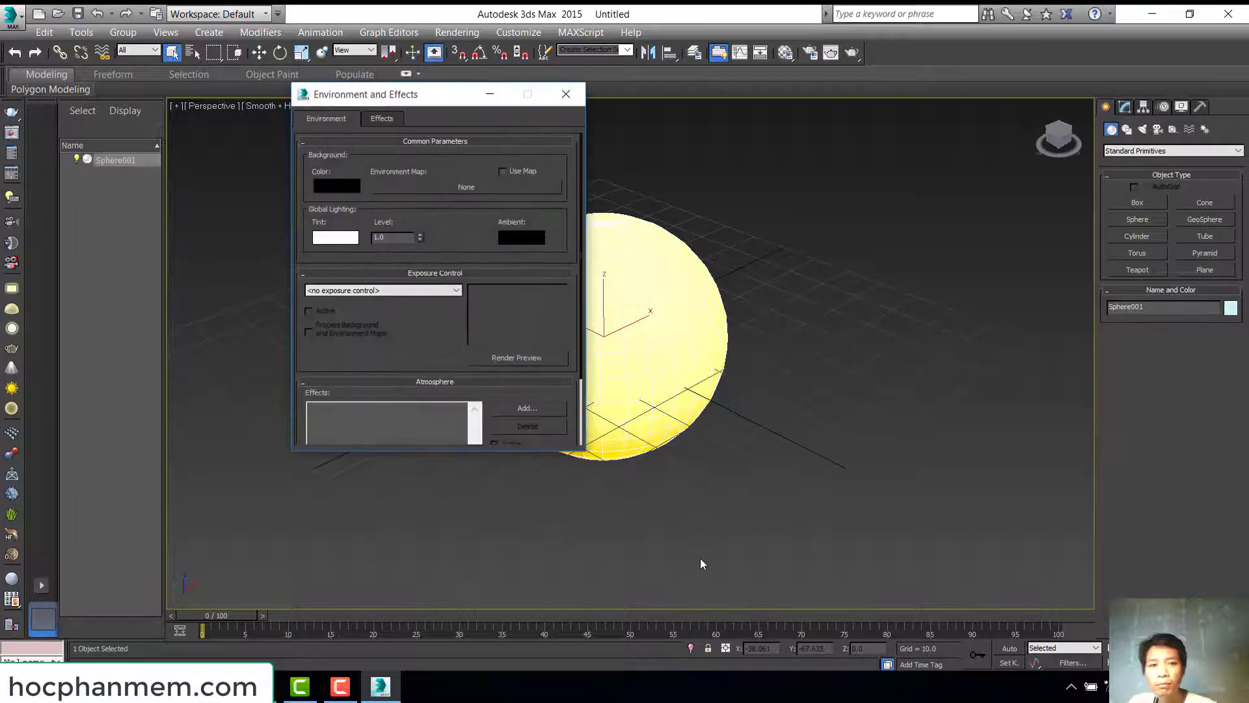
{"action": "left_click_drag", "start_coordinate": [430, 97], "coordinate": [919, 172]}
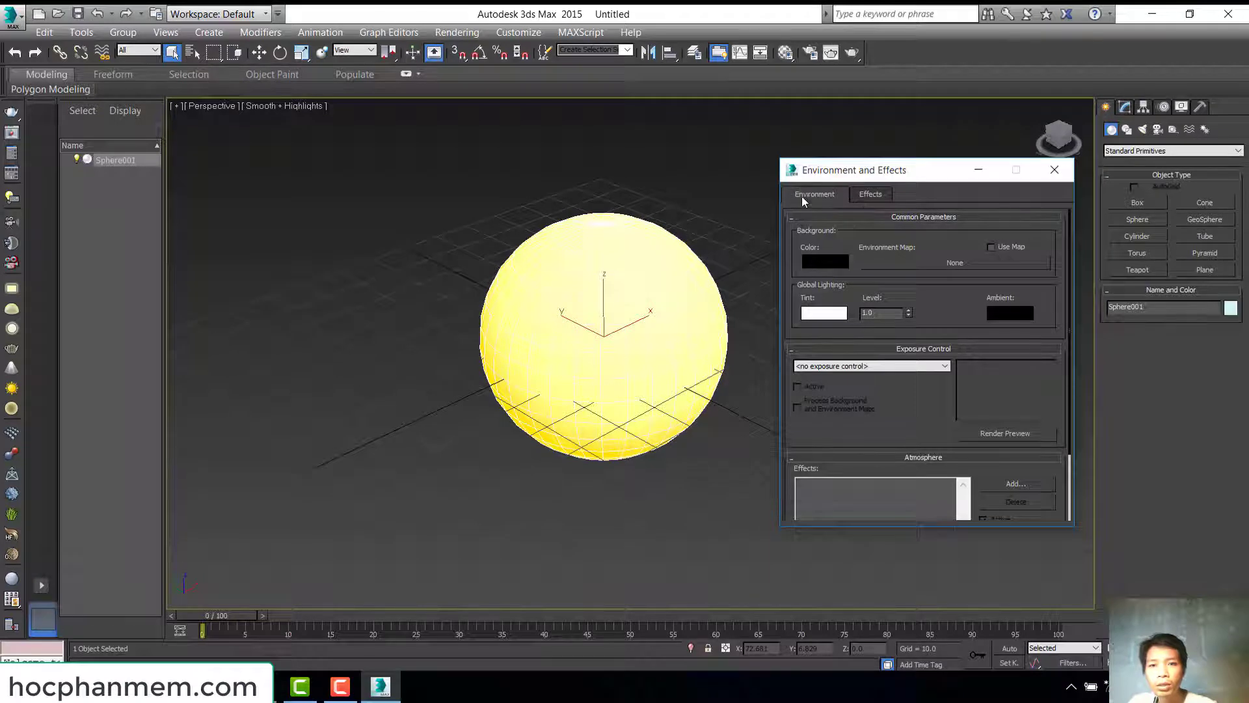
{"action": "left_click", "coordinate": [872, 193]}
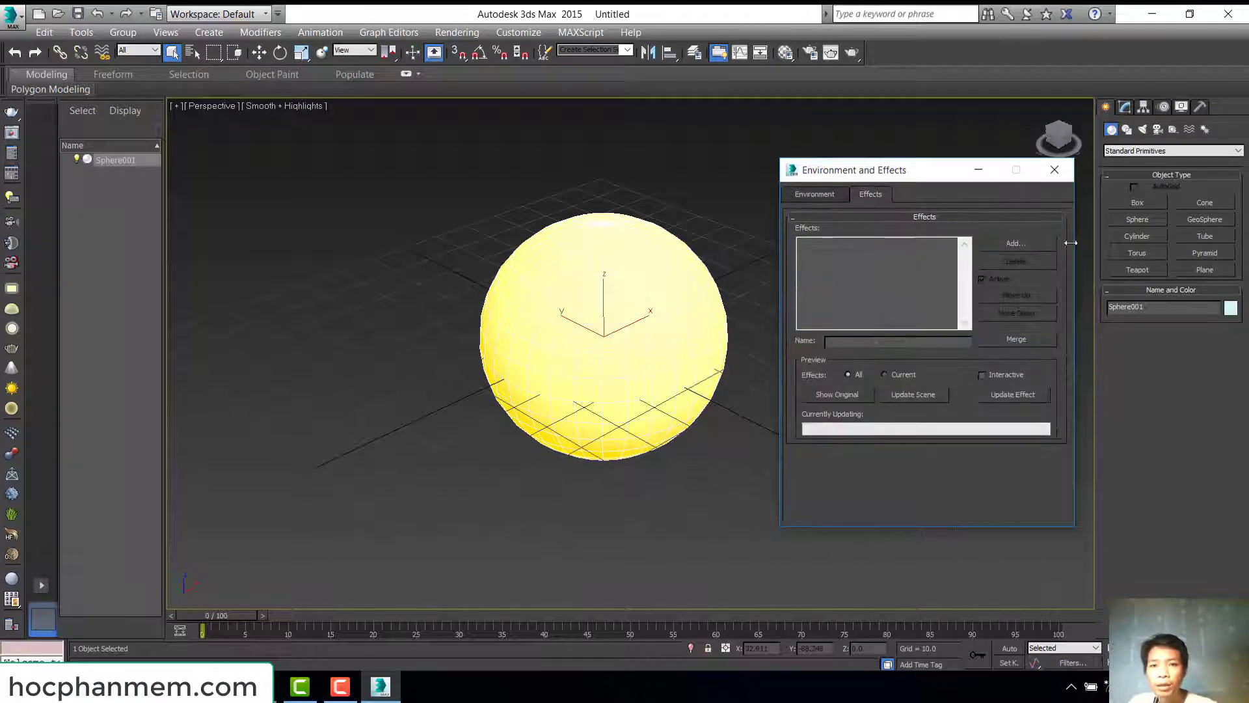
{"action": "left_click_drag", "start_coordinate": [943, 170], "coordinate": [927, 160]}
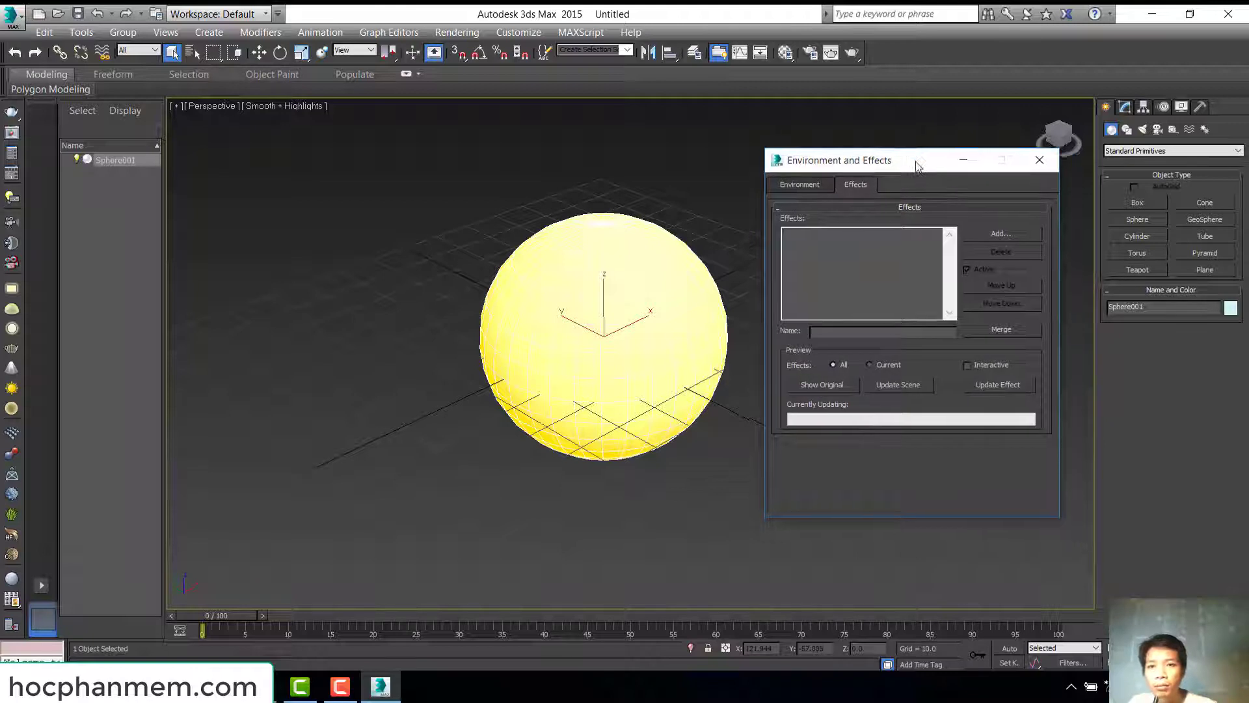
{"action": "left_click", "coordinate": [1002, 234]}
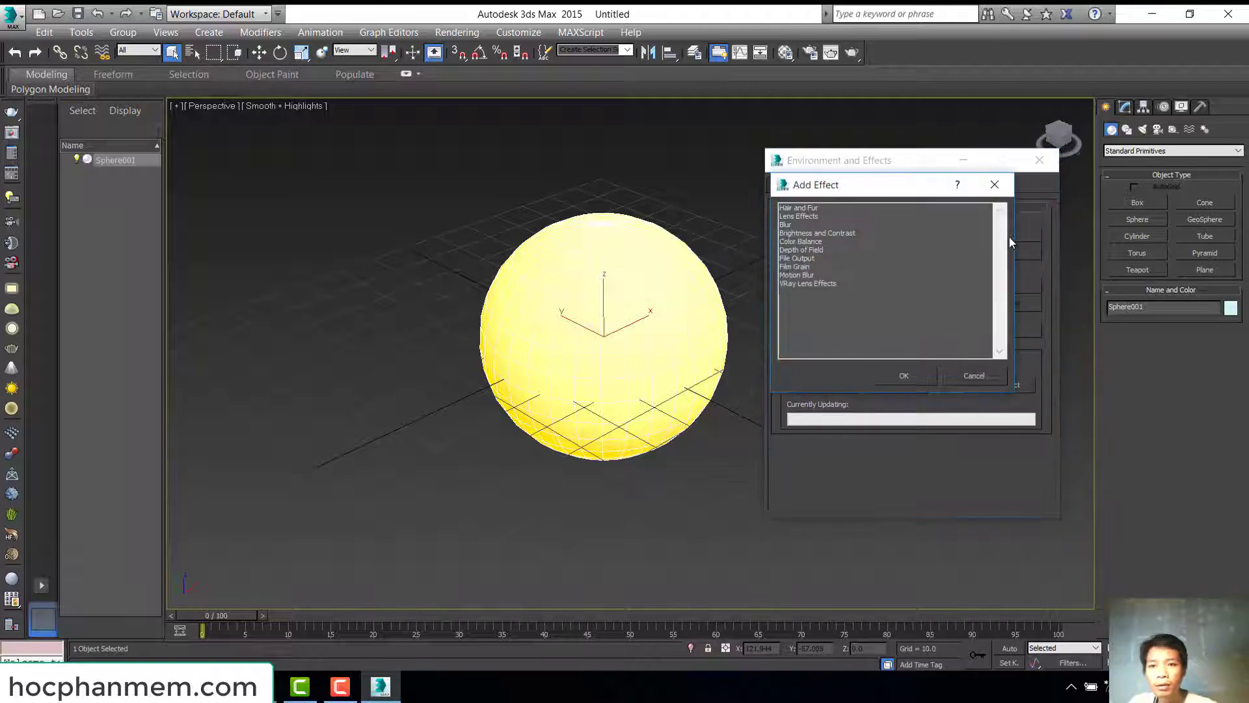
{"action": "left_click", "coordinate": [931, 247]}
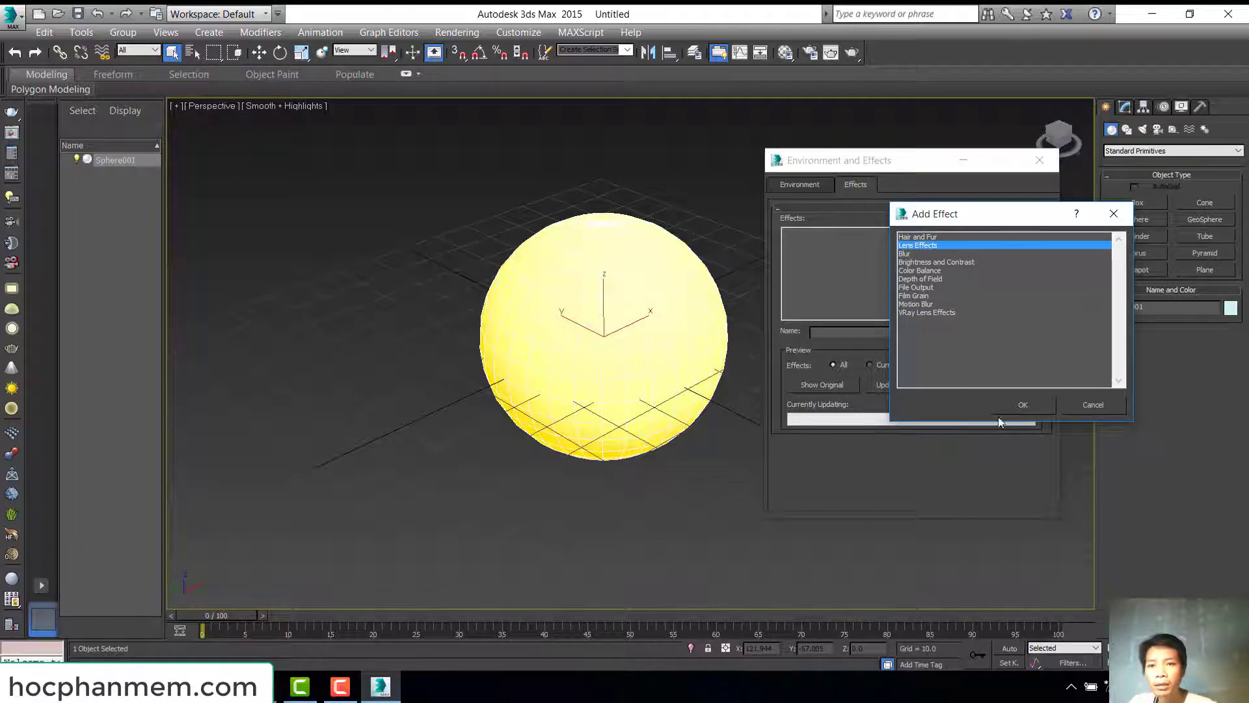
{"action": "left_click", "coordinate": [1032, 405]}
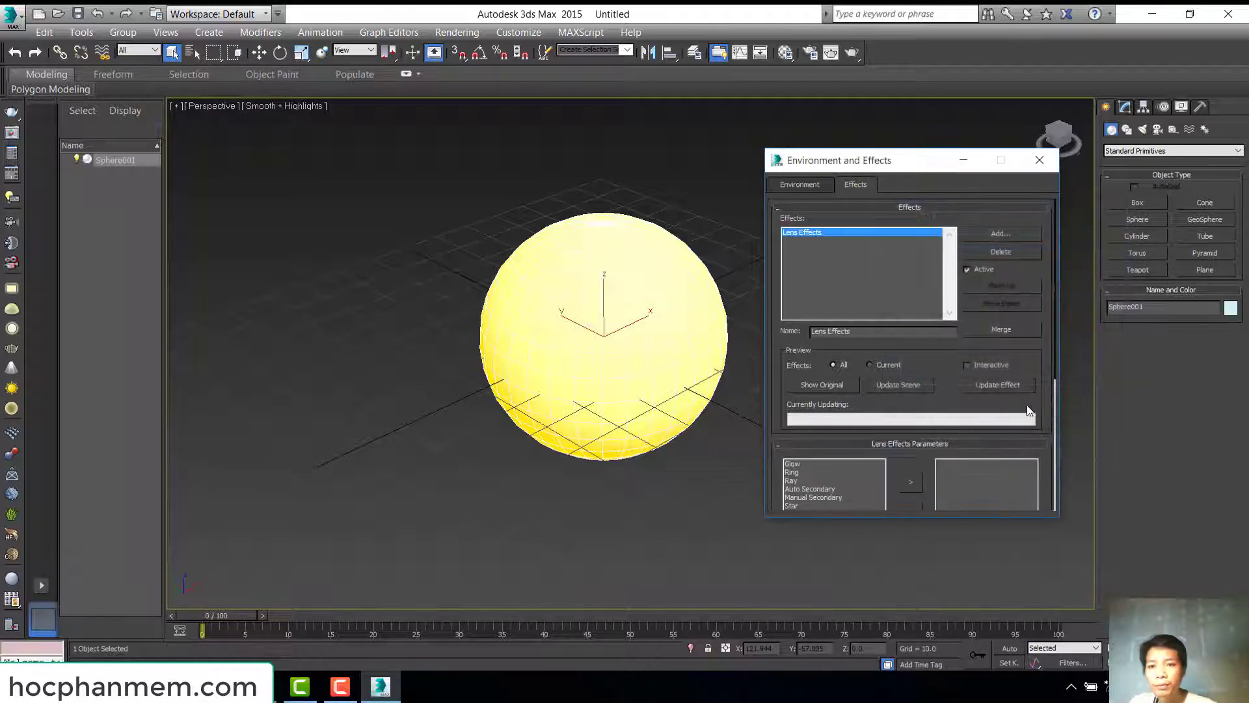
- Add a Glow element to the Lens Effects active list
{"action": "left_click_drag", "start_coordinate": [953, 407], "coordinate": [965, 275]}
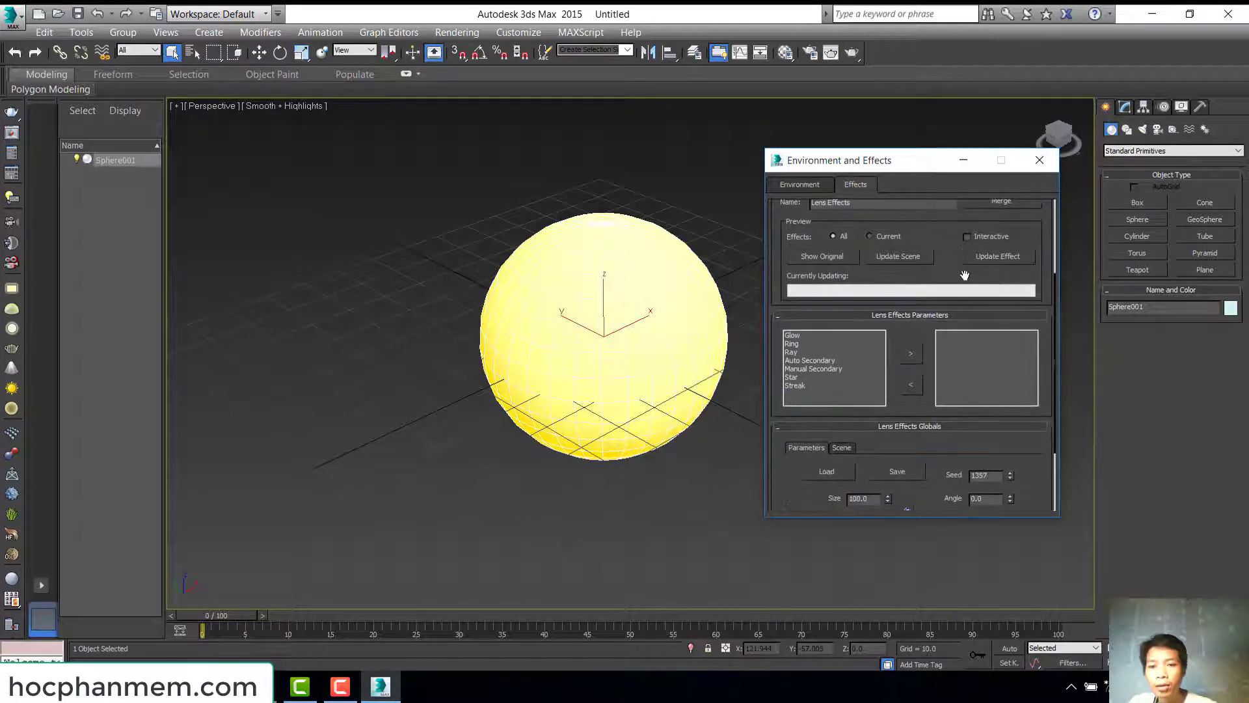
{"action": "left_click", "coordinate": [795, 335]}
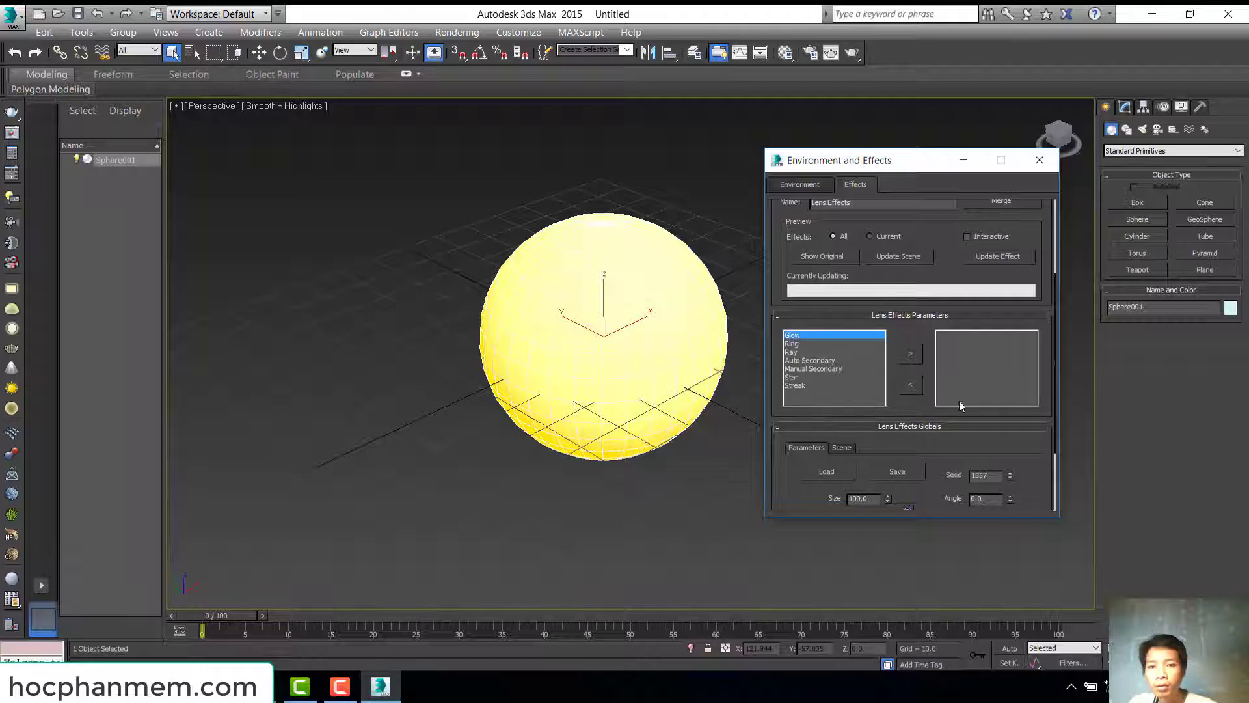
{"action": "left_click", "coordinate": [911, 356]}
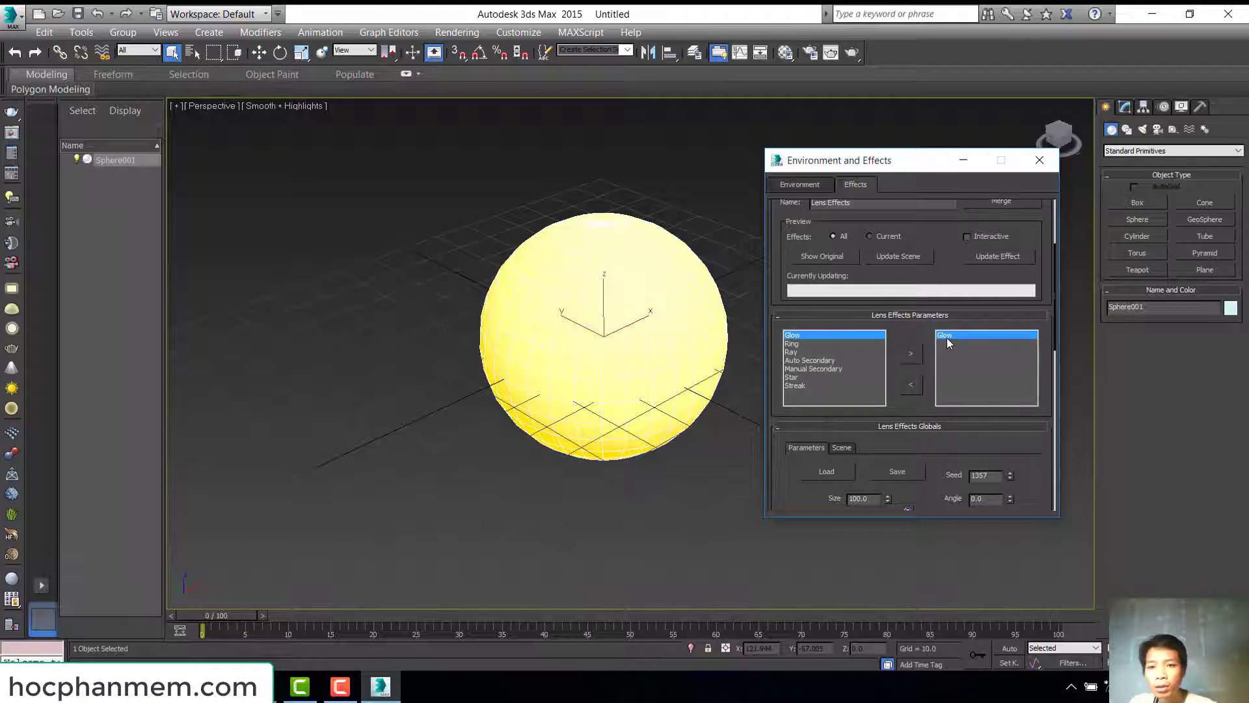
{"action": "left_click", "coordinate": [913, 387]}
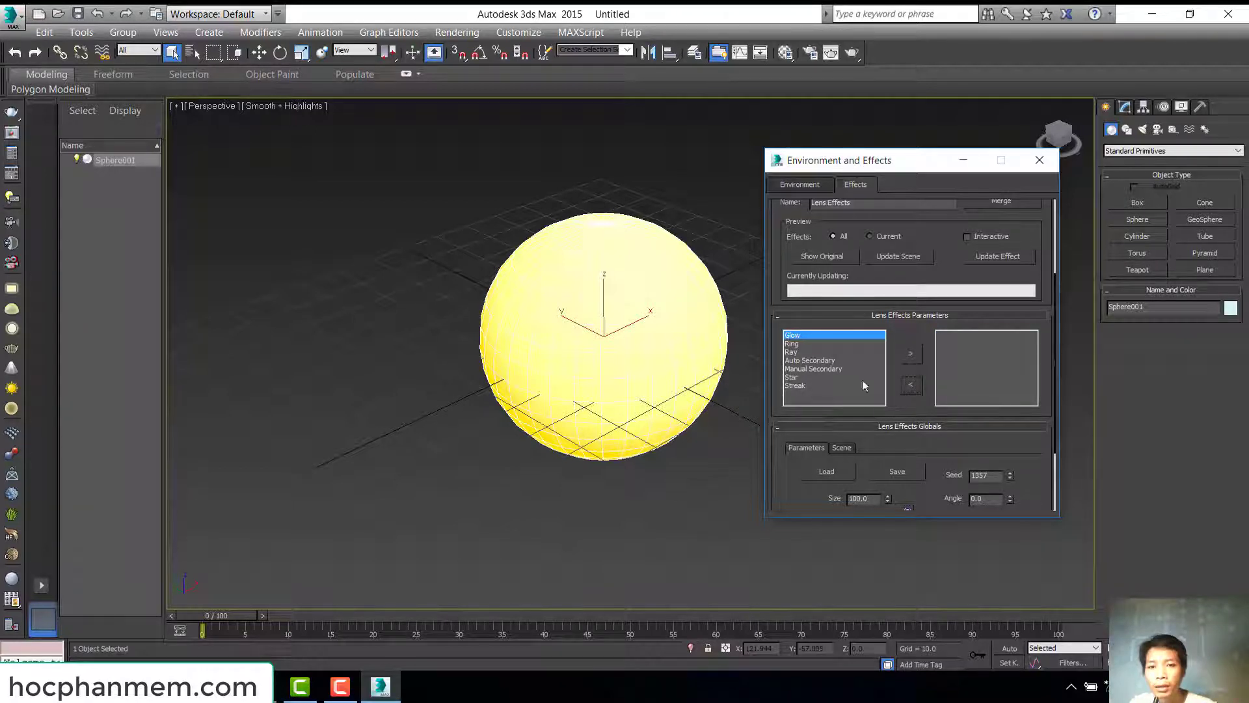
{"action": "left_click", "coordinate": [792, 377]}
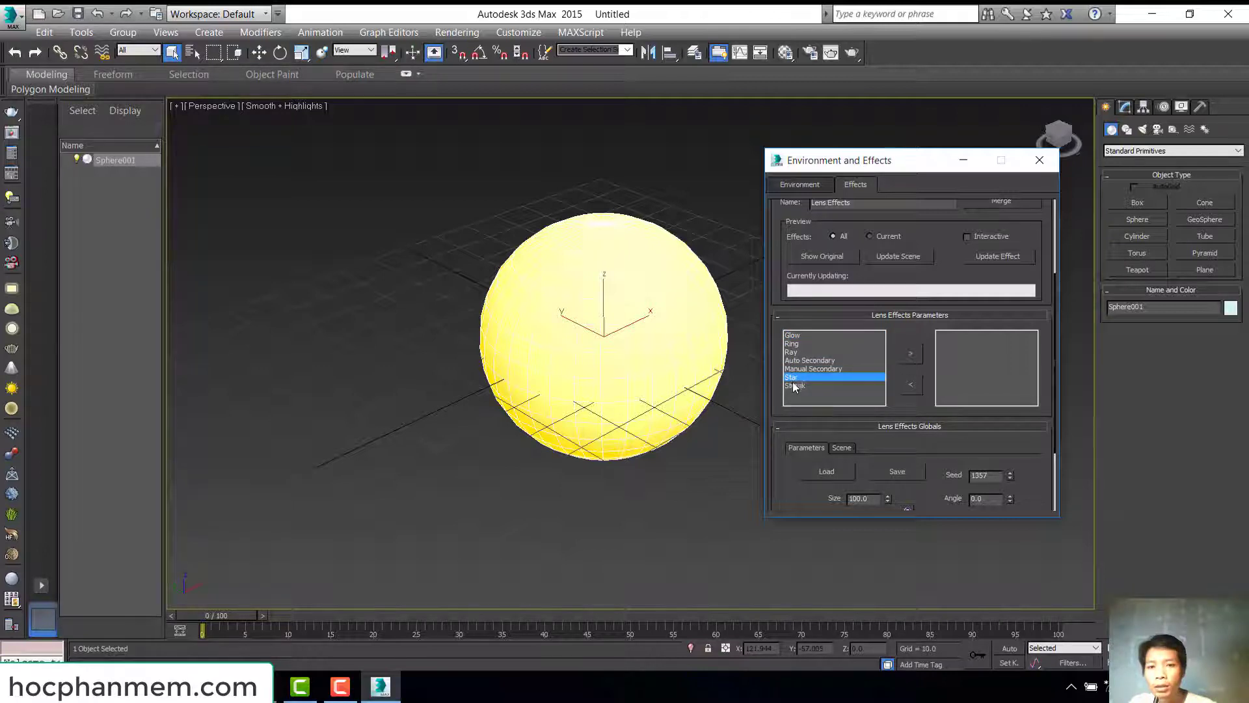
{"action": "left_click", "coordinate": [799, 385]}
{"action": "left_click", "coordinate": [800, 352]}
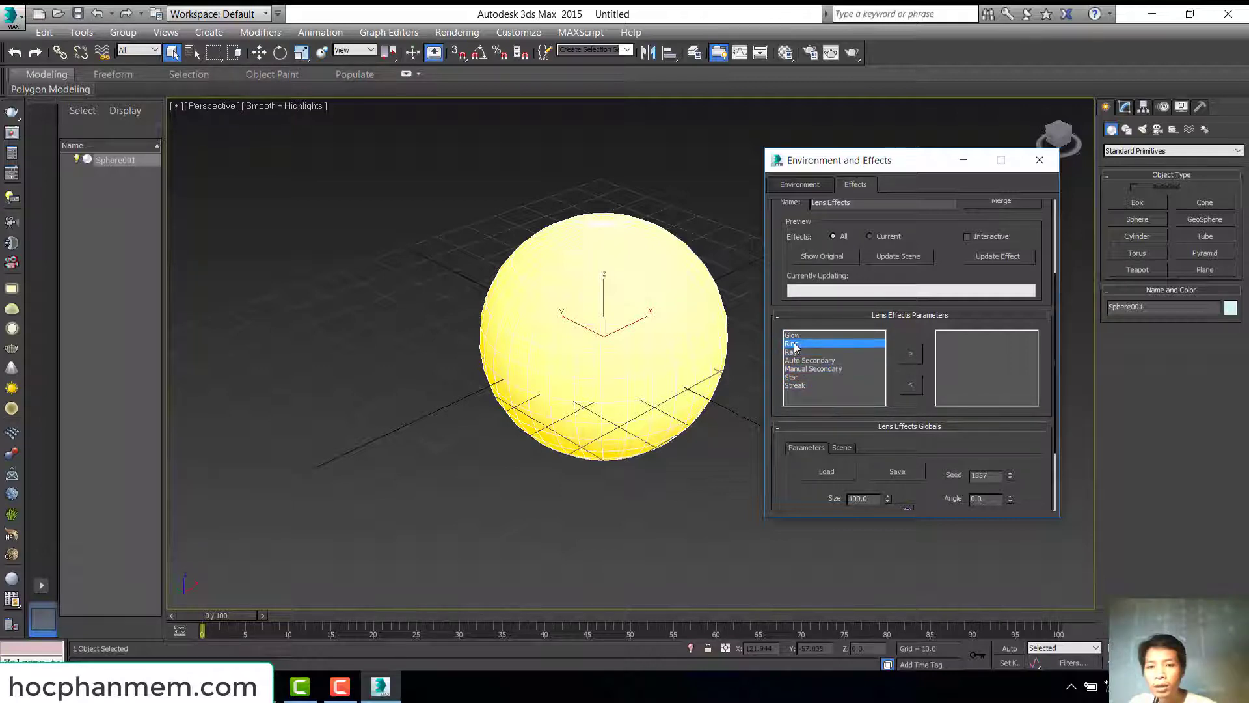
{"action": "left_click", "coordinate": [791, 335]}
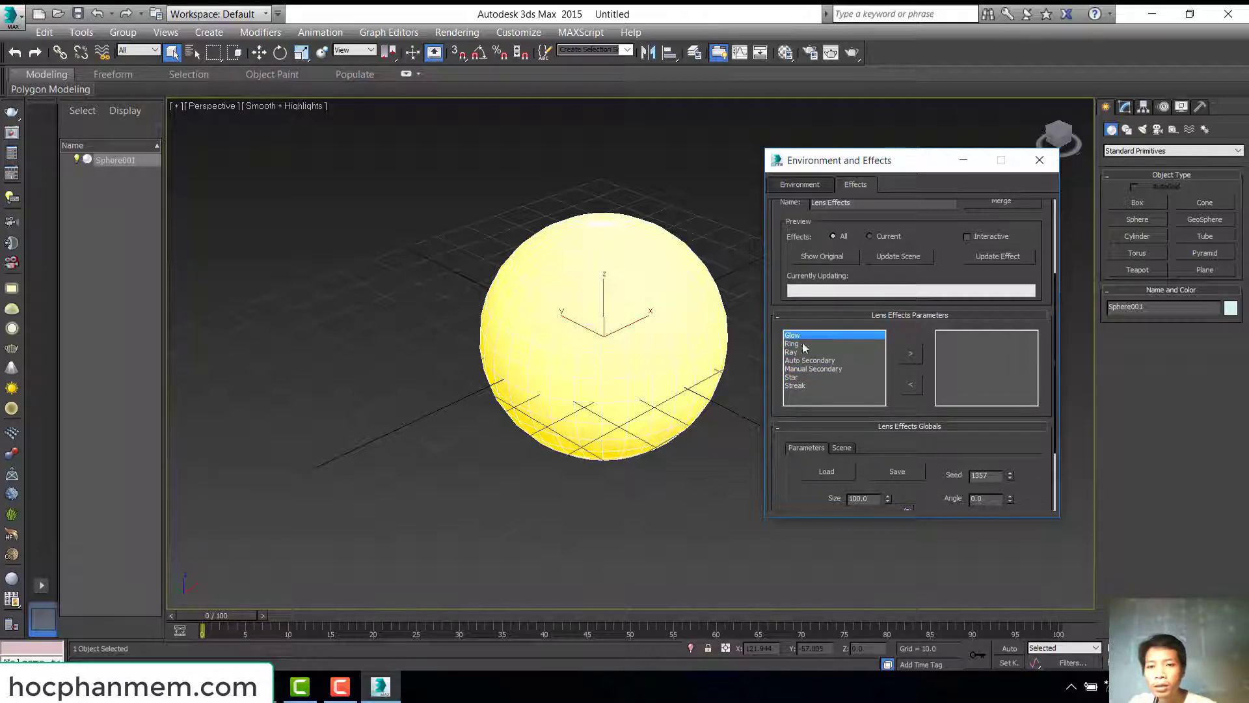
{"action": "left_click", "coordinate": [911, 355]}
- In Glow Element, check Size 30.0 and Intensity 110.0, then edit the centre Radial Color
{"action": "left_click_drag", "start_coordinate": [916, 388], "coordinate": [926, 207]}
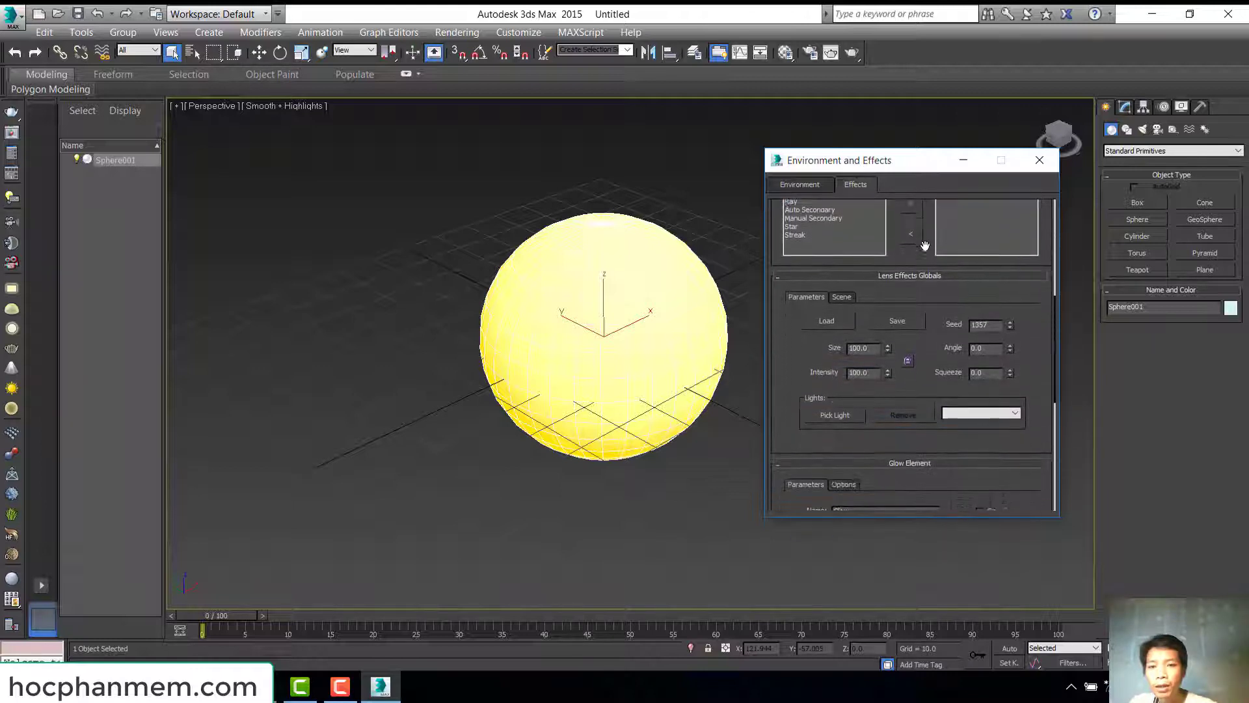
{"action": "scroll", "coordinate": [846, 350], "scroll_direction": "down", "scroll_amount": 5}
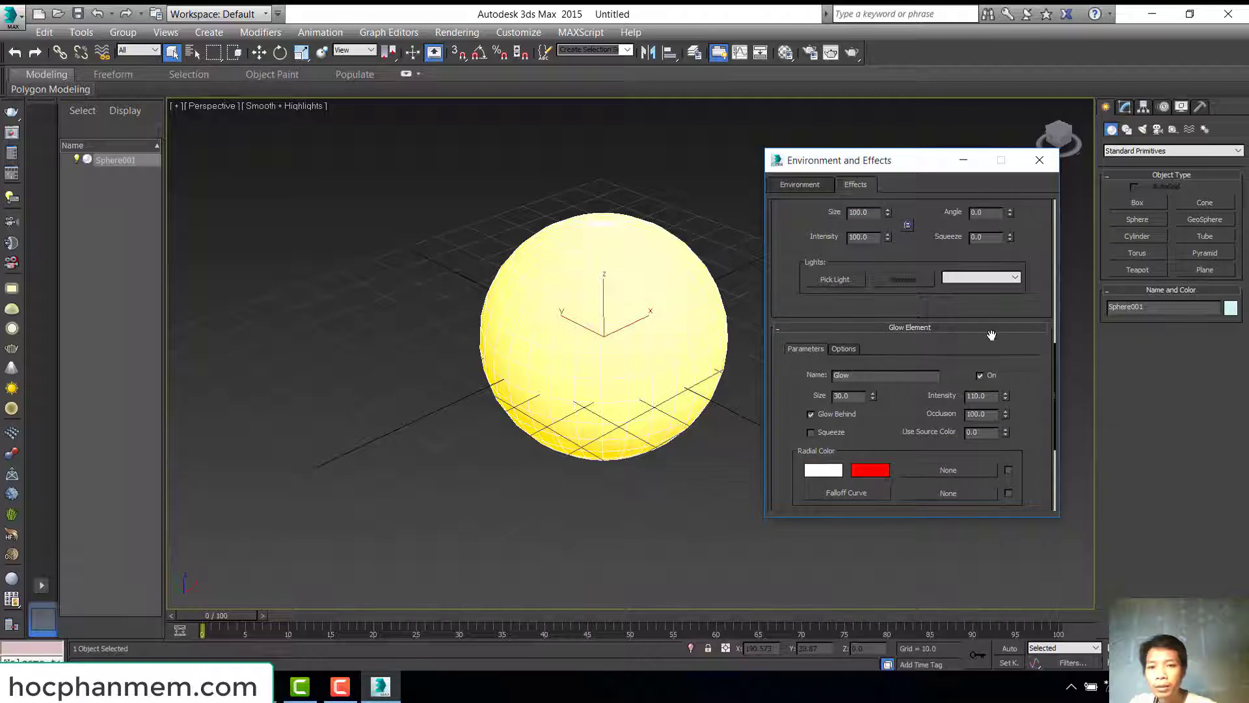
{"action": "left_click_drag", "start_coordinate": [981, 344], "coordinate": [975, 296]}
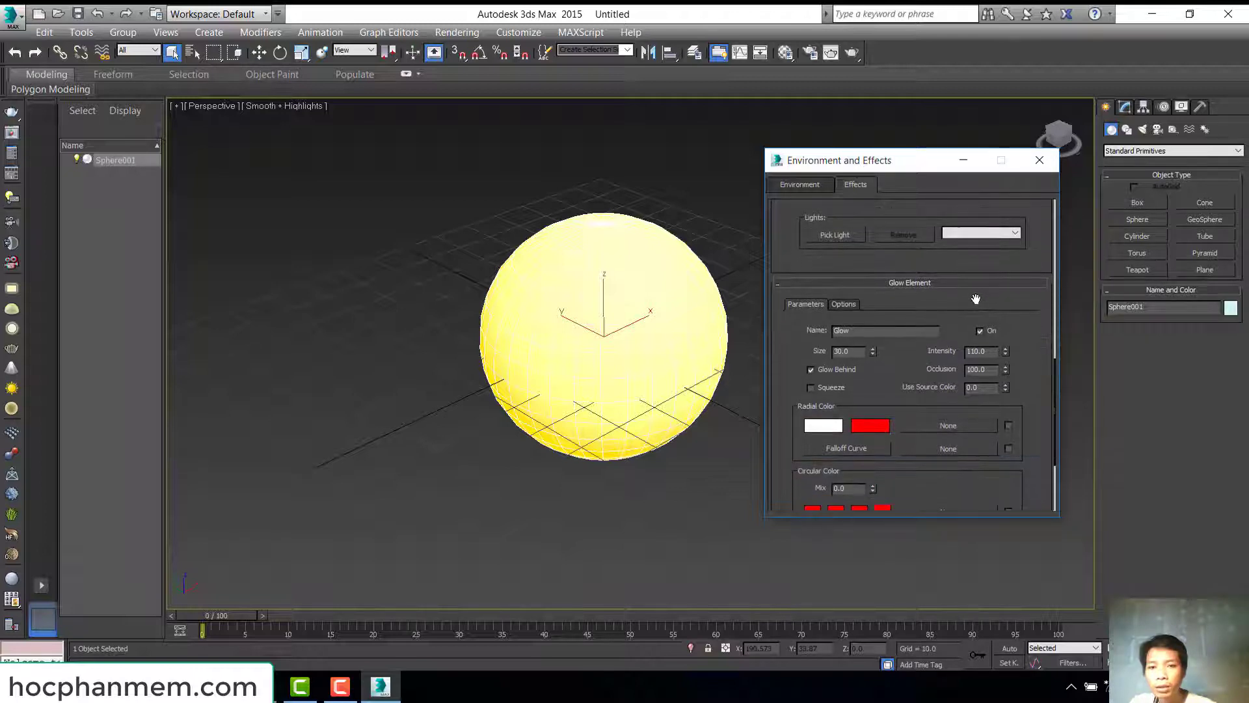
{"action": "double_click", "coordinate": [843, 350]}
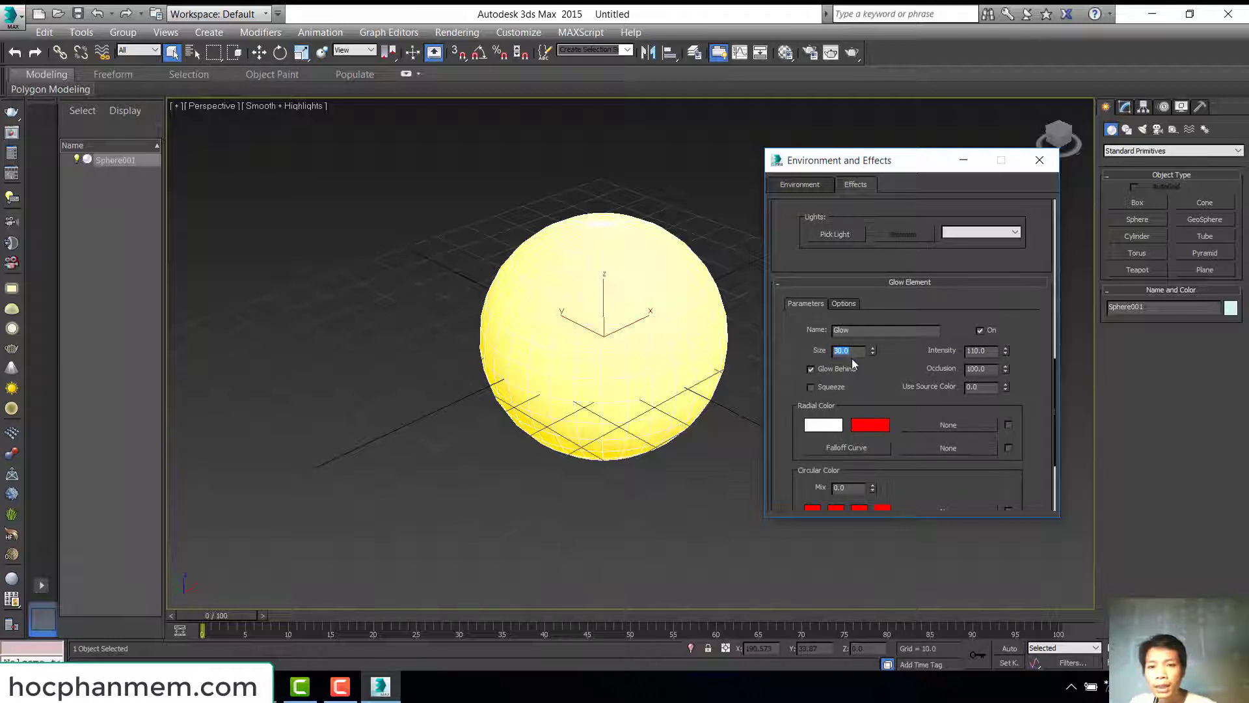
{"action": "double_click", "coordinate": [979, 350]}
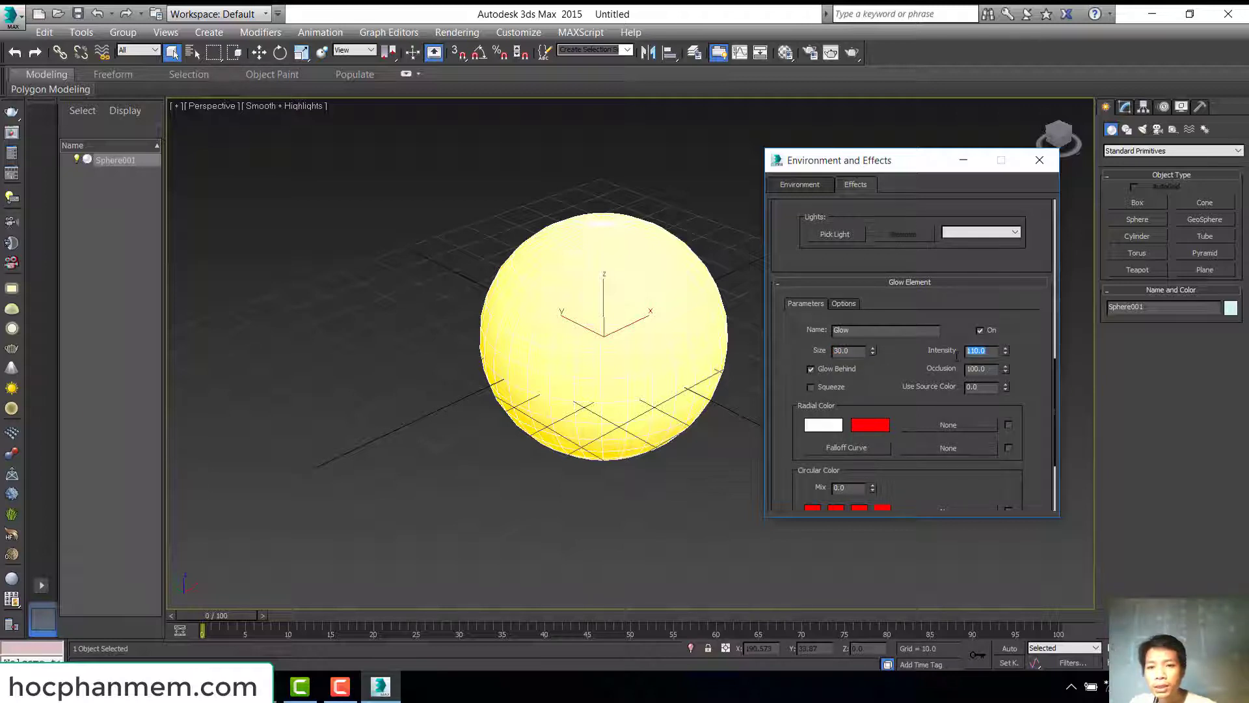
{"action": "left_click", "coordinate": [824, 424]}
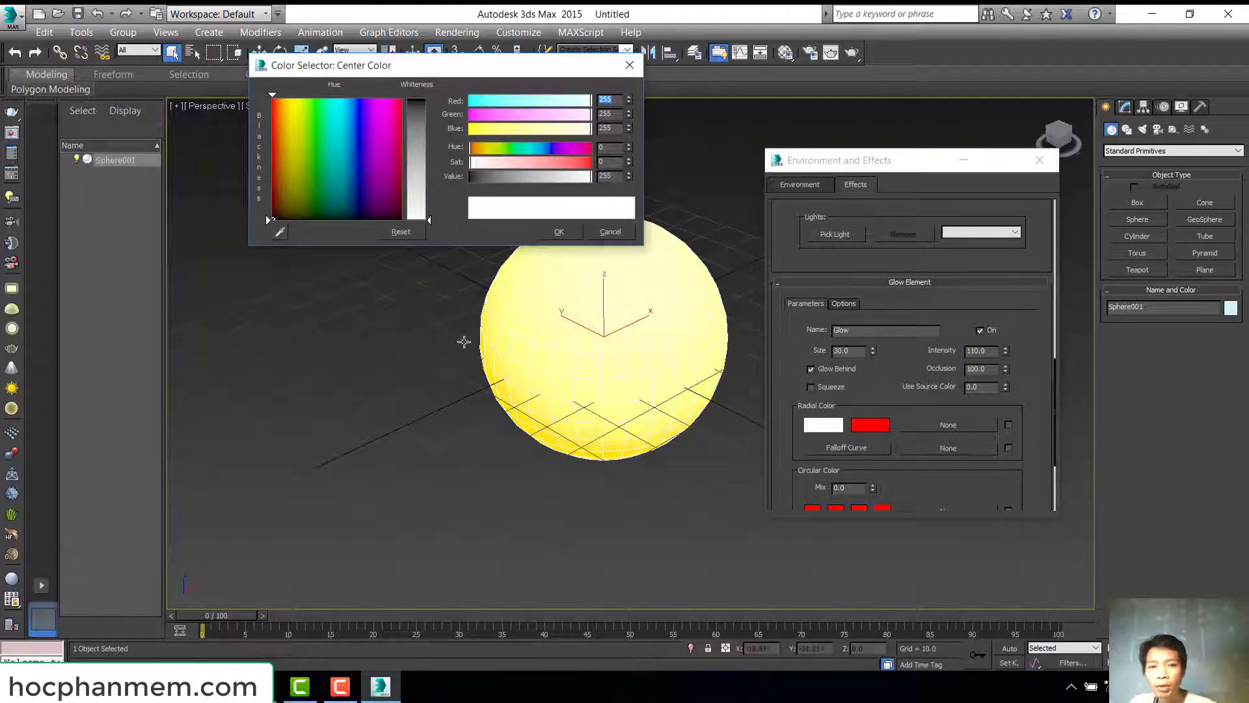
- Sample yellow from the sphere and set the glow centre to saturated yellow (254, 246, 0)
{"action": "left_click", "coordinate": [281, 232]}
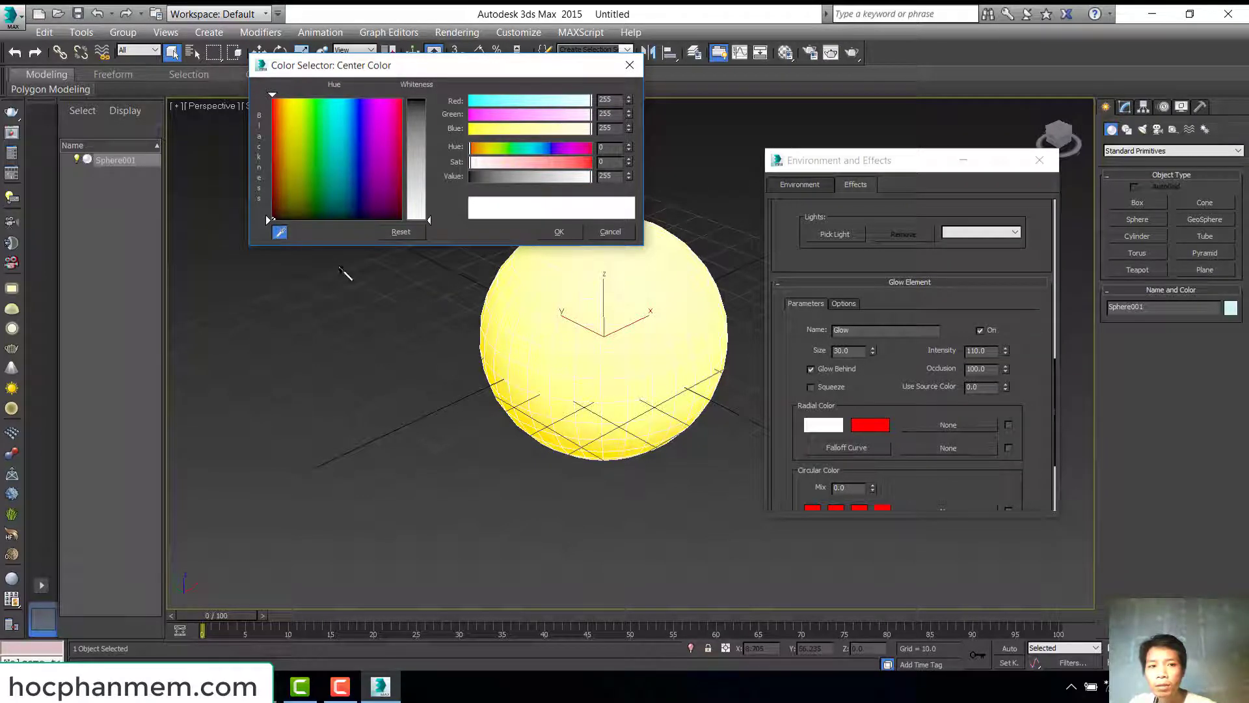
{"action": "left_click", "coordinate": [544, 360]}
{"action": "left_click", "coordinate": [559, 354]}
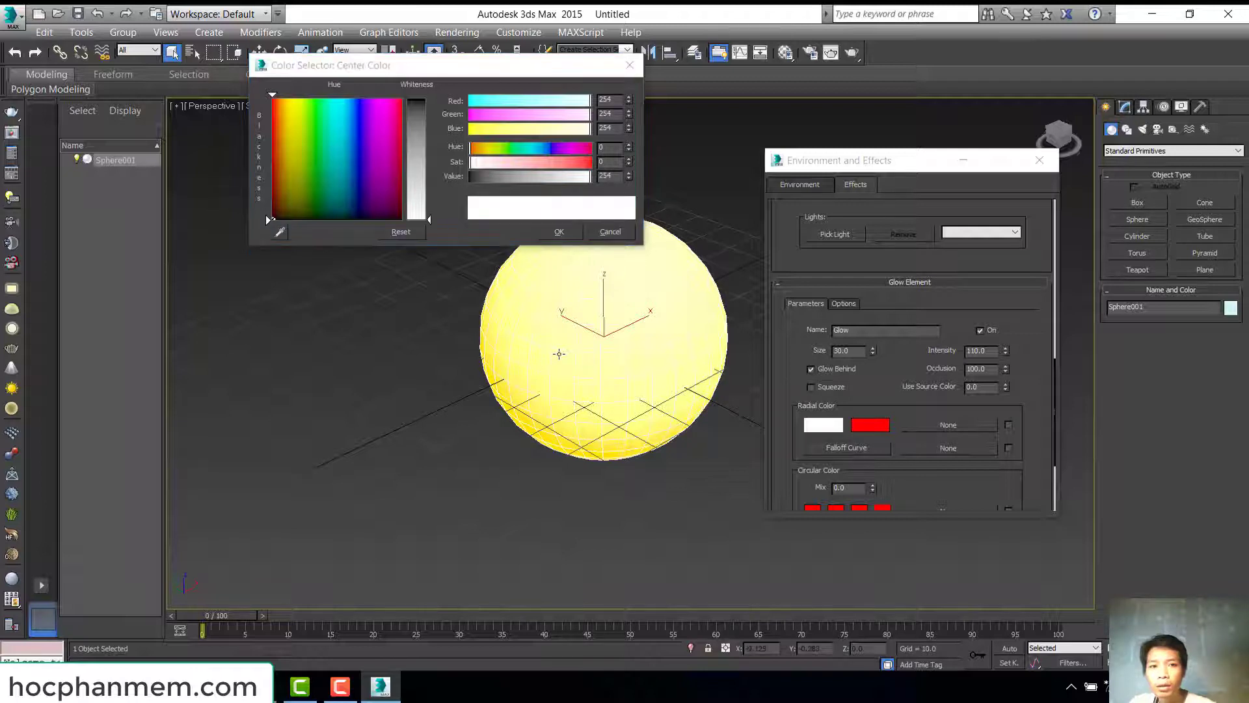
{"action": "left_click", "coordinate": [281, 232]}
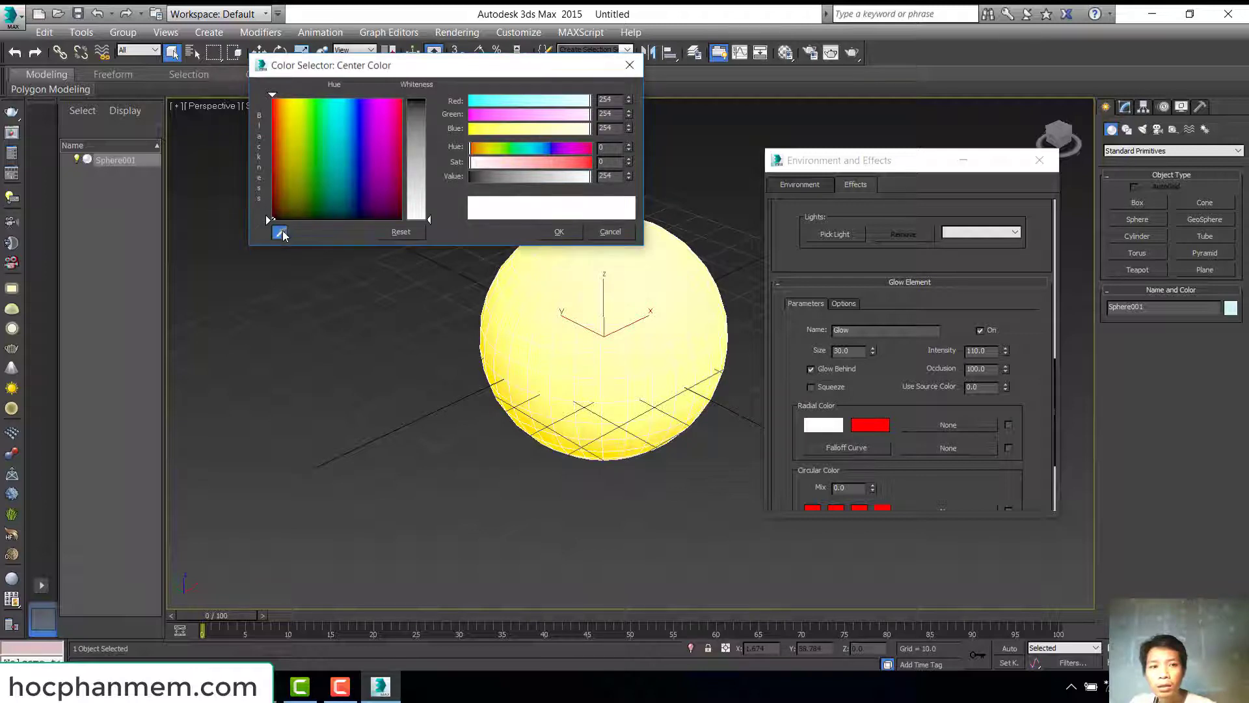
{"action": "left_click", "coordinate": [538, 420]}
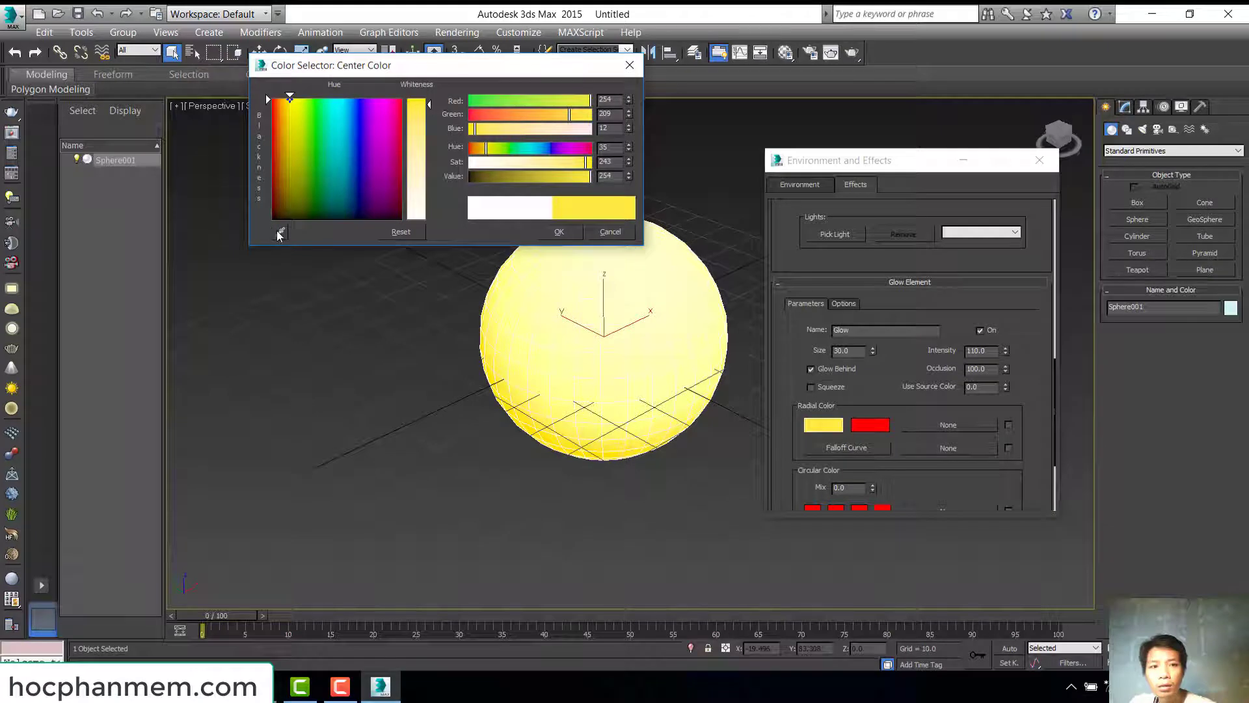
{"action": "left_click", "coordinate": [280, 233]}
{"action": "left_click", "coordinate": [615, 279]}
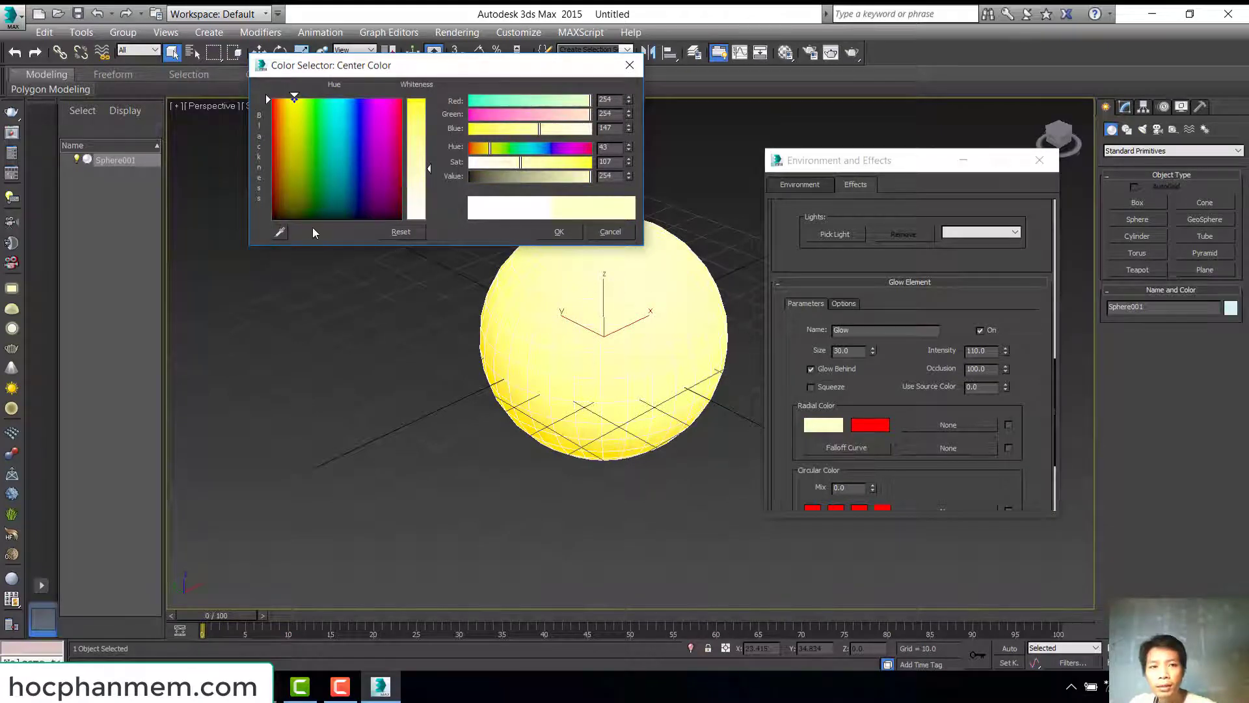
{"action": "left_click", "coordinate": [279, 233]}
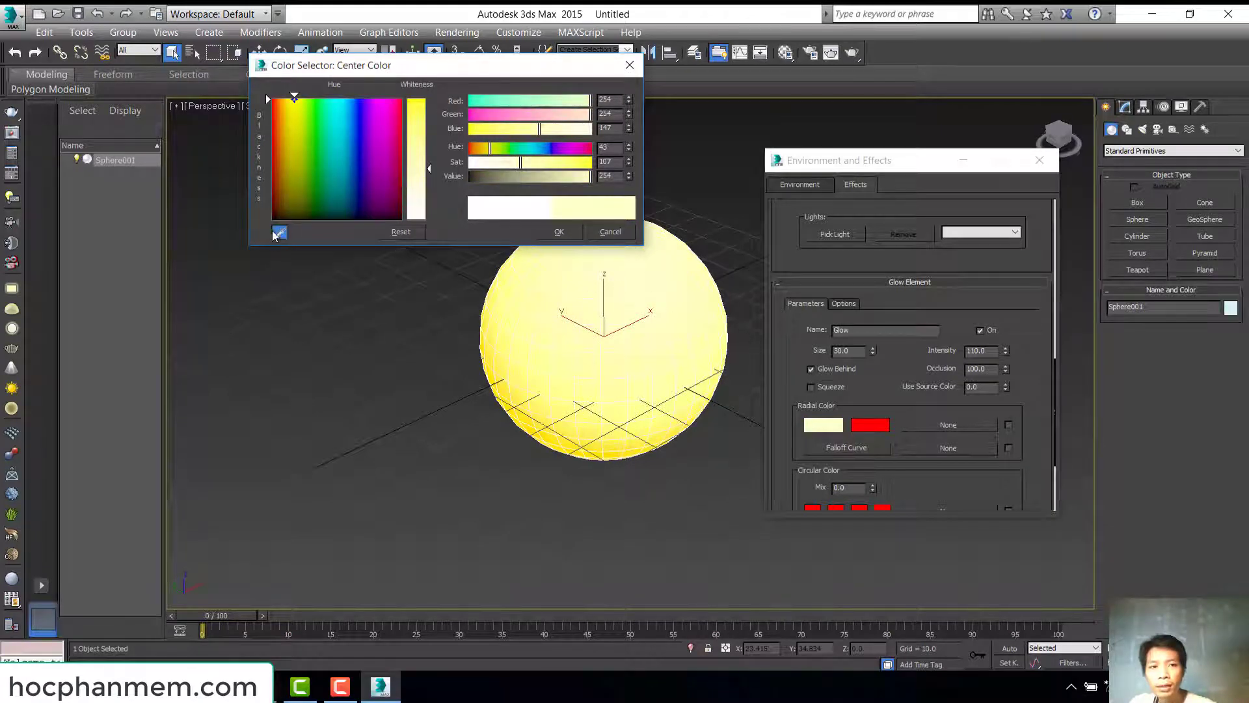
{"action": "left_click", "coordinate": [565, 444]}
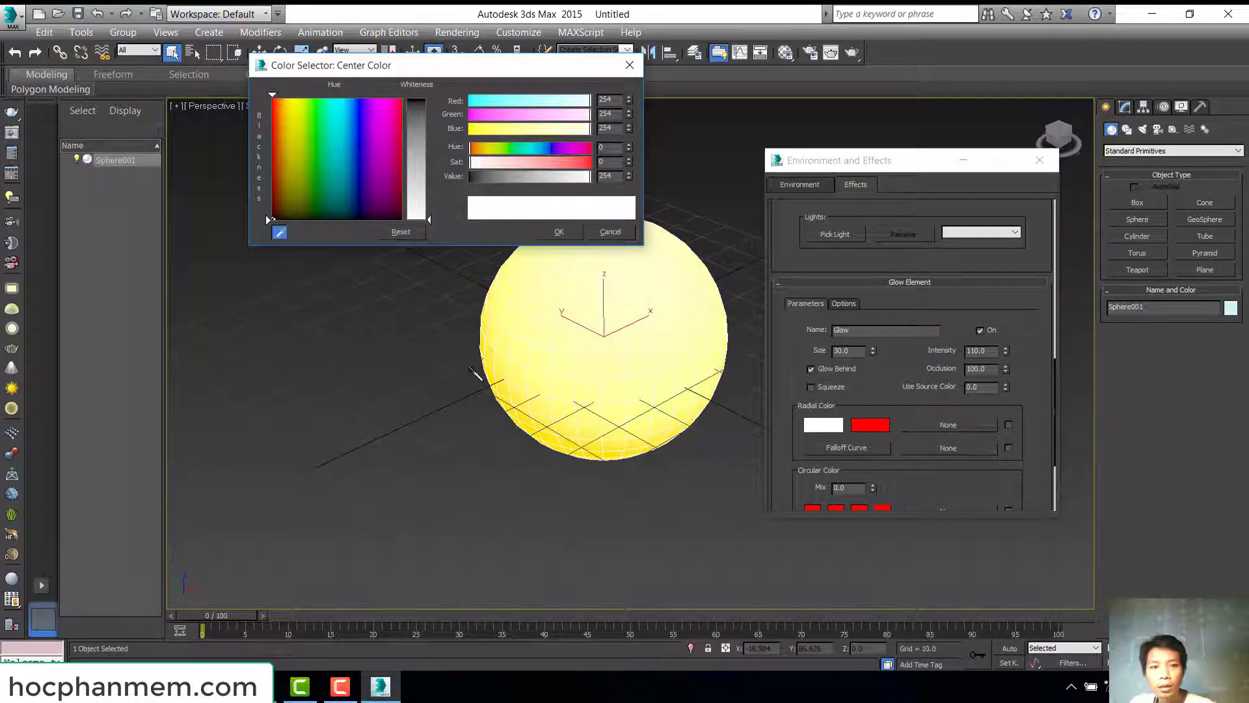
{"action": "left_click", "coordinate": [576, 428]}
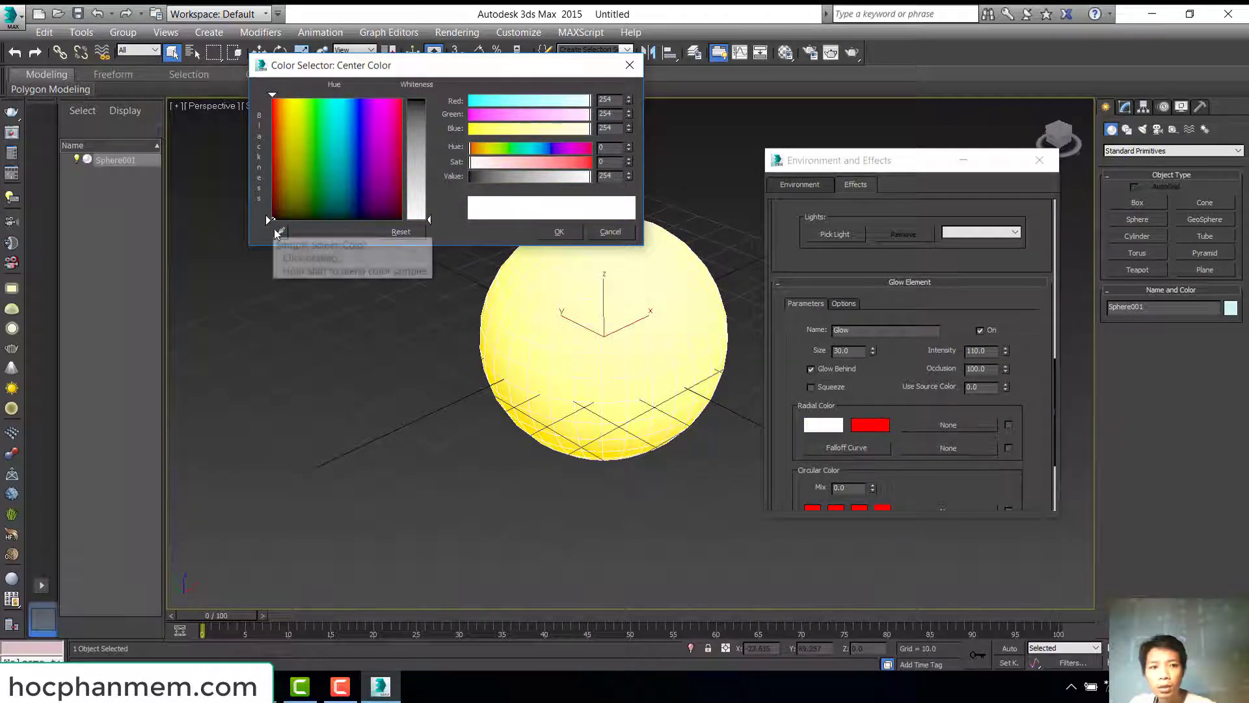
{"action": "left_click", "coordinate": [280, 232]}
{"action": "left_click", "coordinate": [553, 411]}
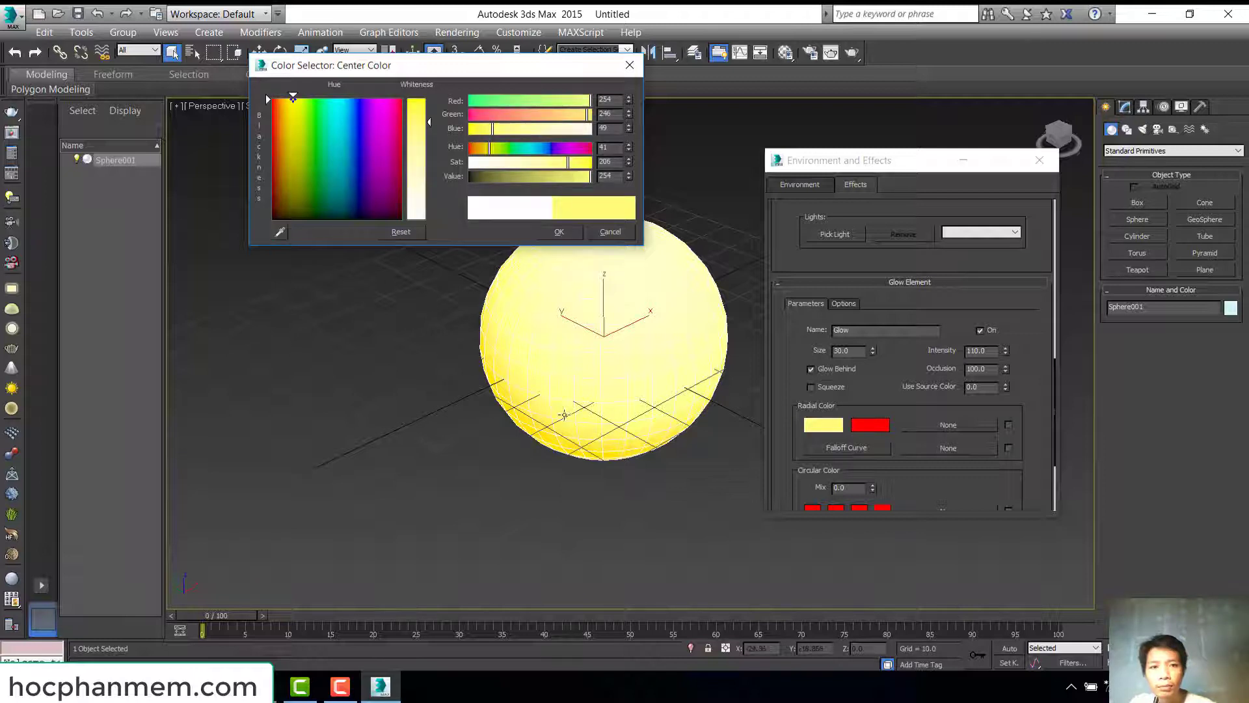
{"action": "left_click_drag", "start_coordinate": [429, 123], "coordinate": [430, 99]}
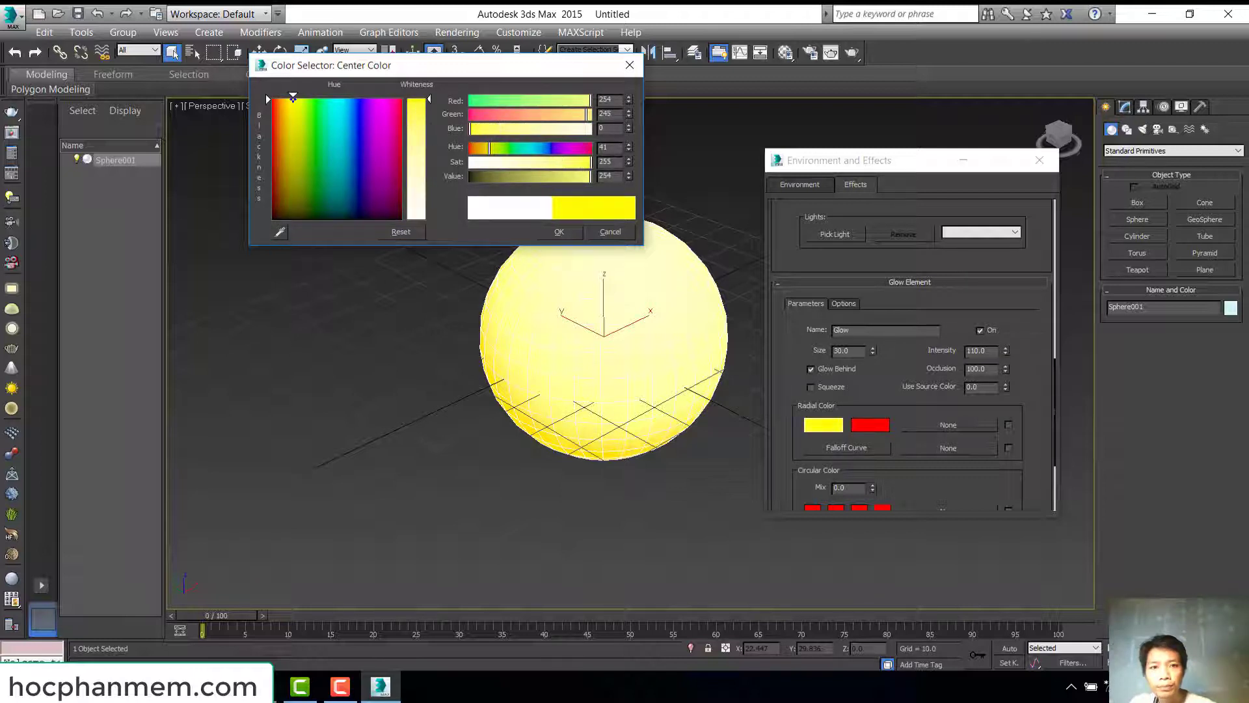
{"action": "left_click", "coordinate": [558, 232]}
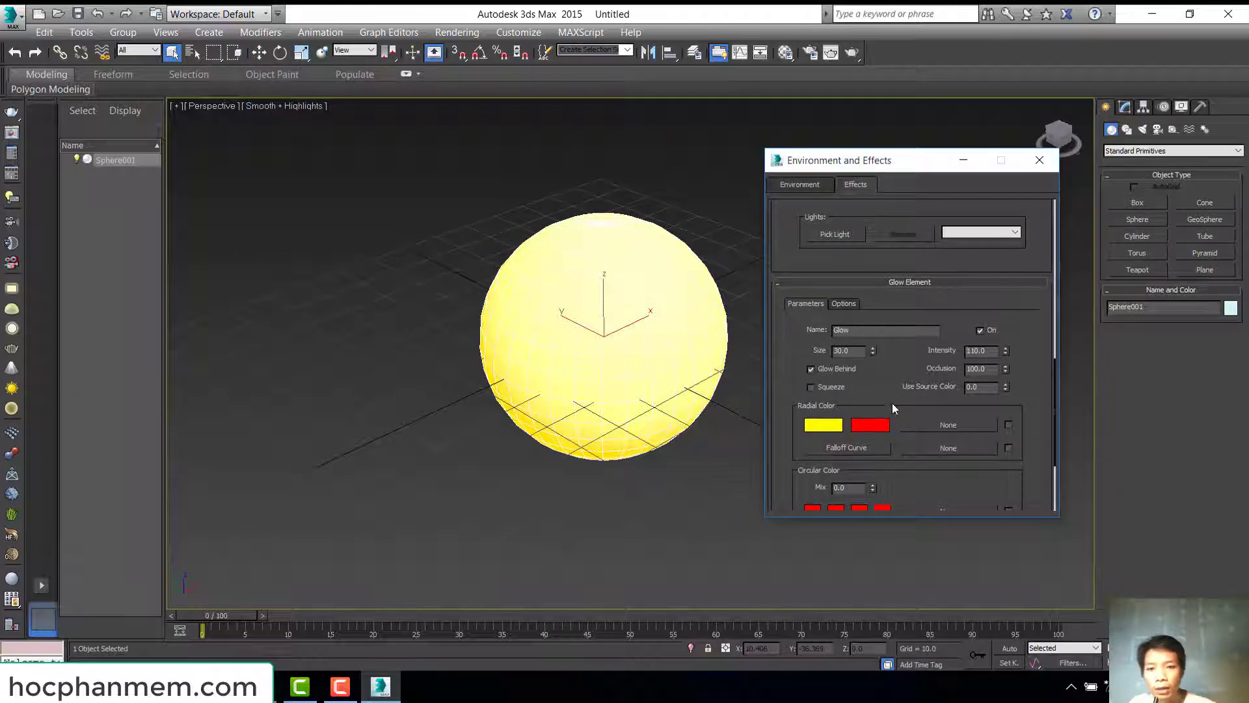
- Restrict the glow to Object ID 2 in its Options and render the Perspective view
{"action": "left_click_drag", "start_coordinate": [877, 385], "coordinate": [876, 363]}
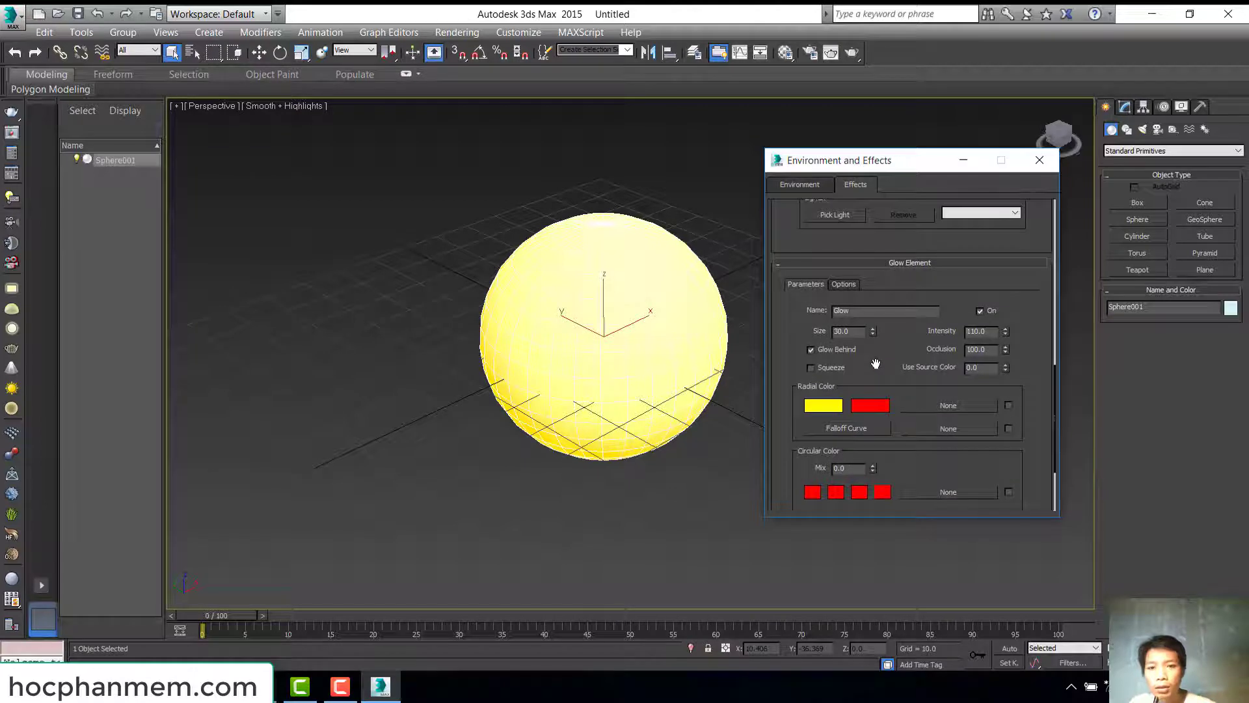
{"action": "left_click", "coordinate": [846, 284]}
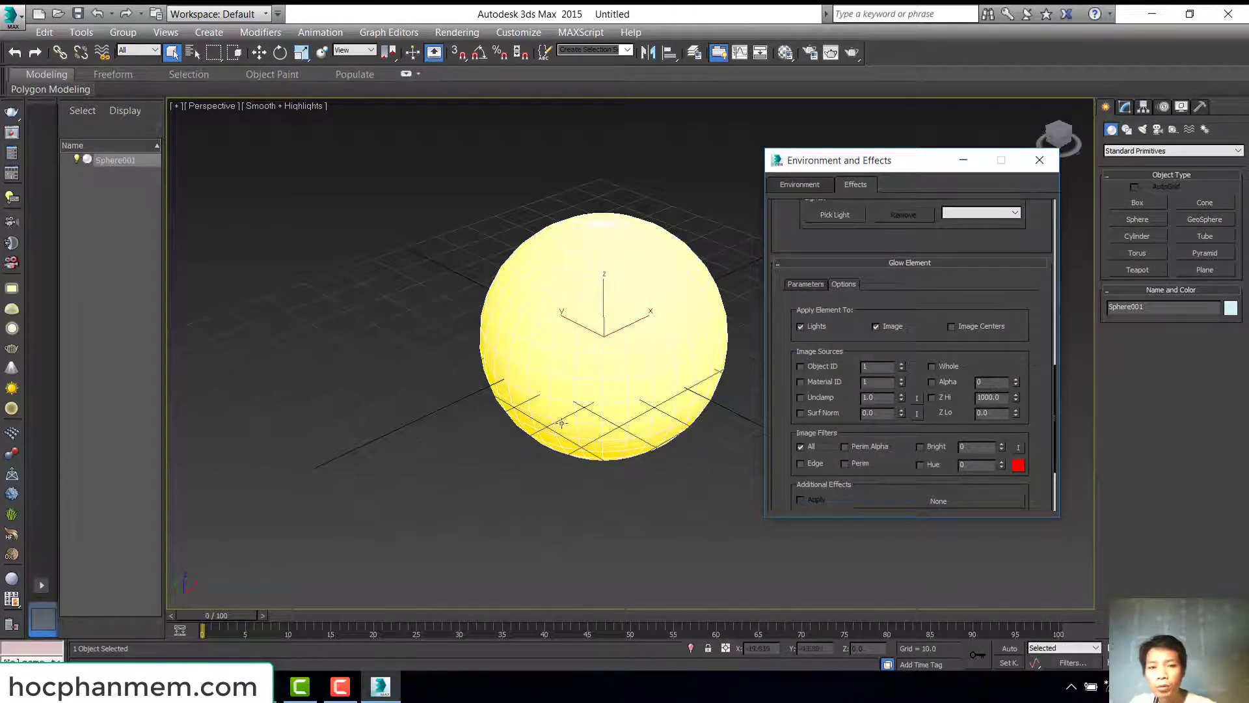
{"action": "left_click", "coordinate": [818, 364]}
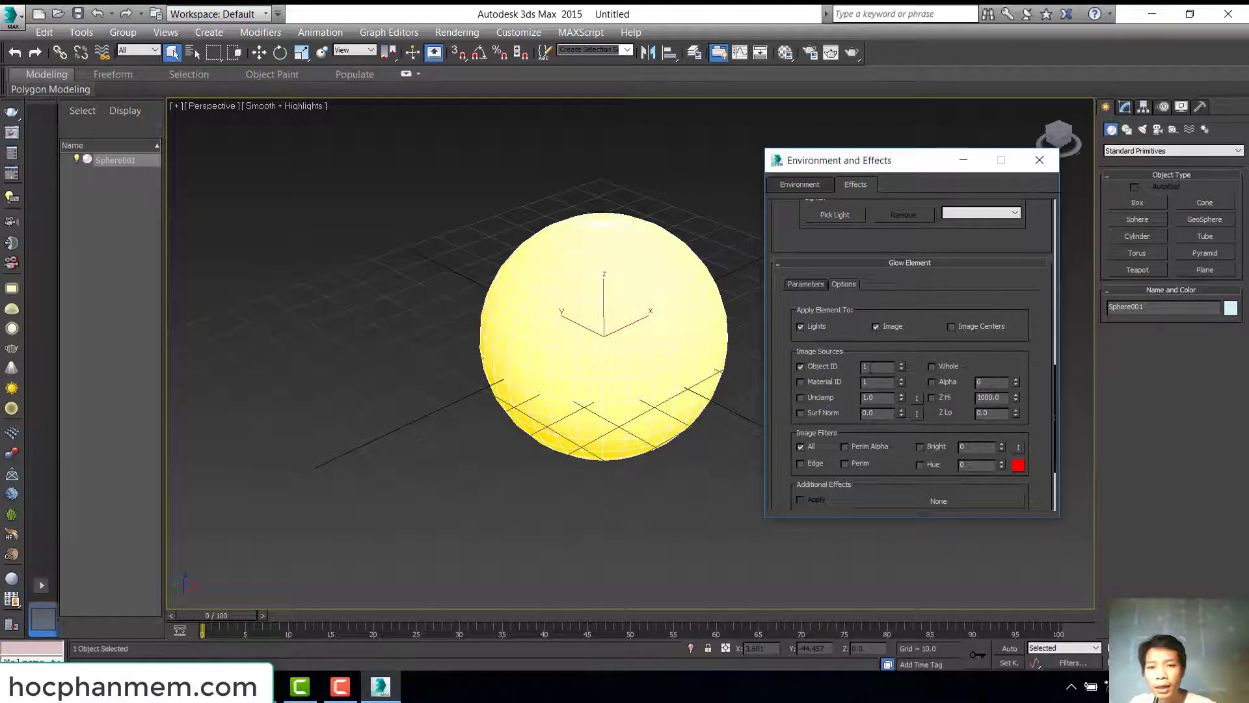
{"action": "double_click", "coordinate": [865, 366]}
{"action": "type", "text": "2"}
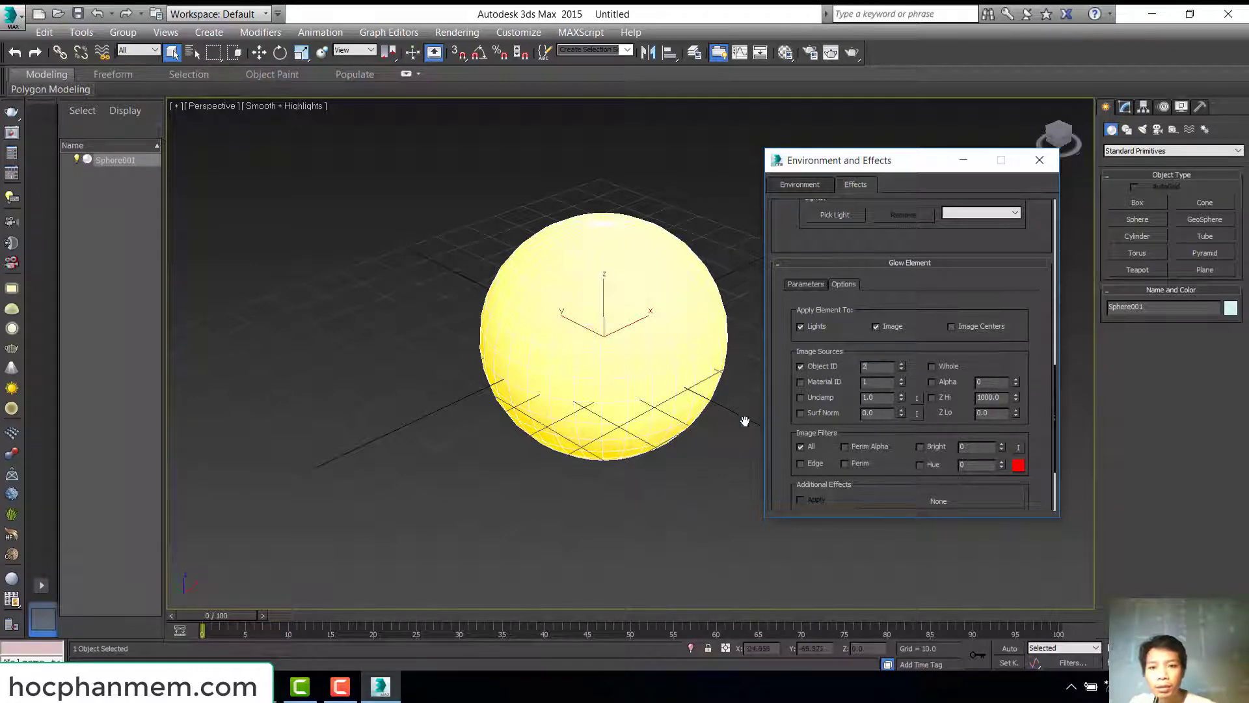
{"action": "left_click", "coordinate": [691, 462]}
{"action": "key", "text": "shift+q"}
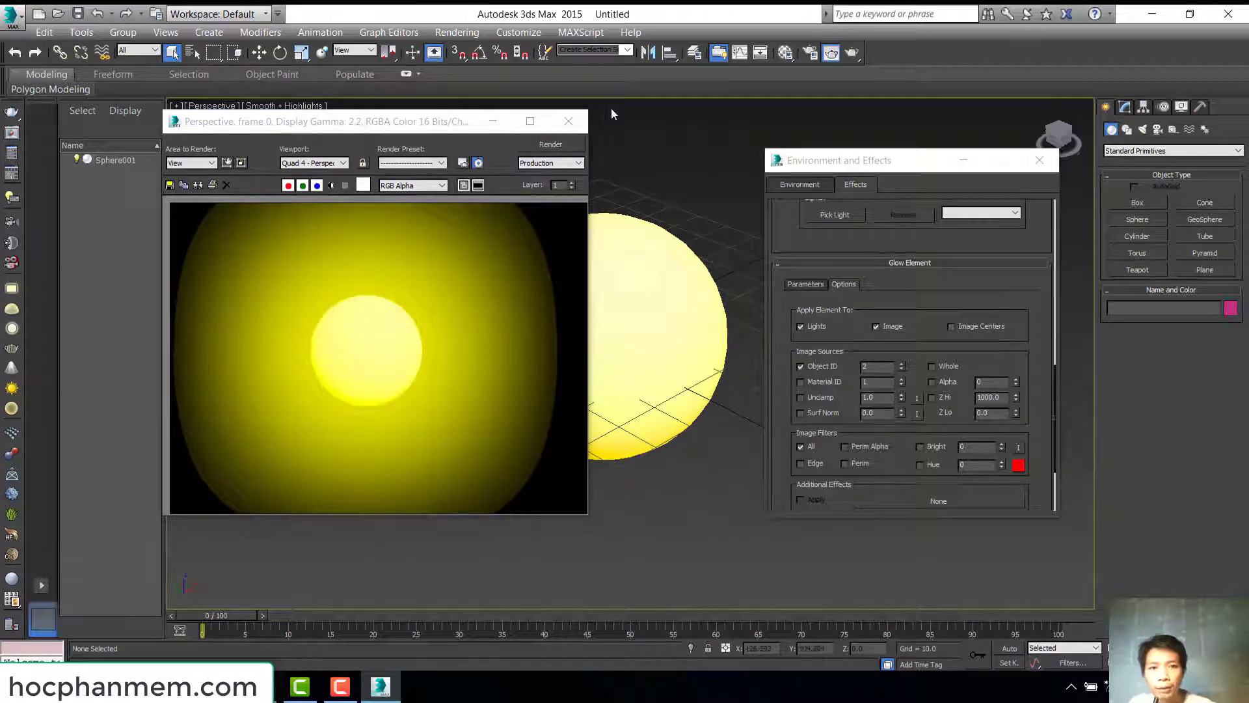
- Set the glow Size to 2 and render, then reduce it to 1.0 and render again
{"action": "left_click", "coordinate": [813, 284]}
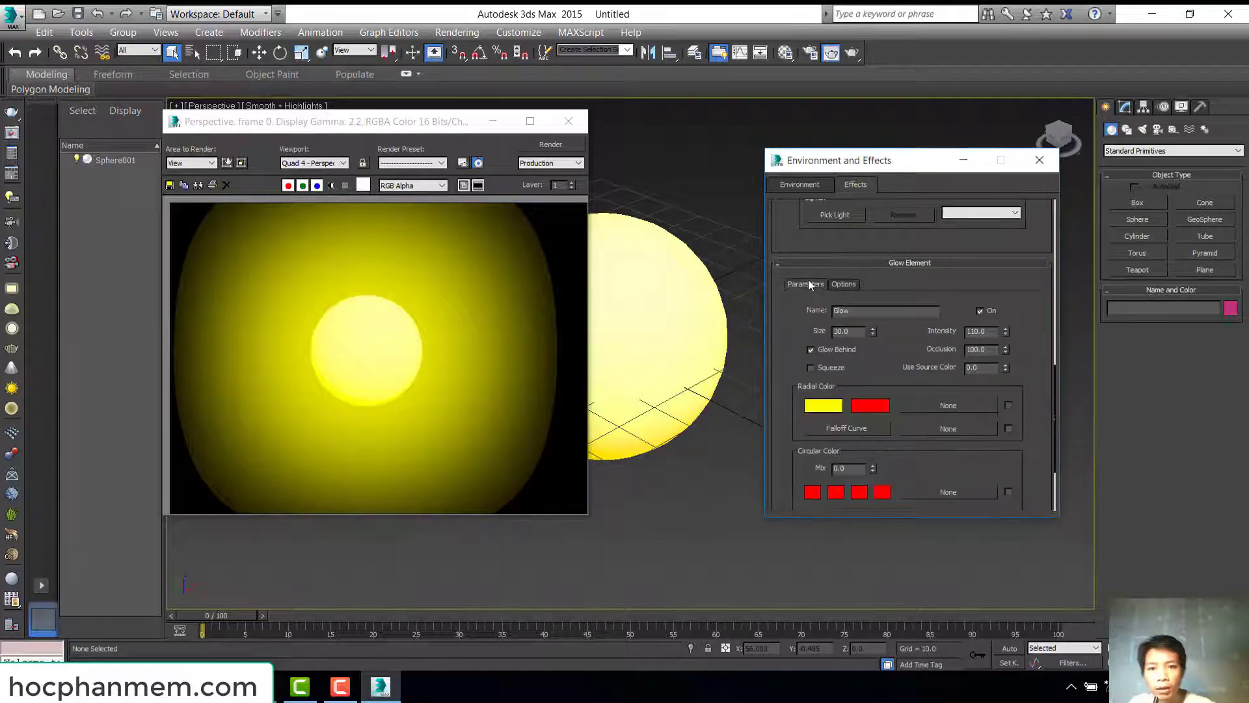
{"action": "left_click_drag", "start_coordinate": [860, 334], "coordinate": [792, 338]}
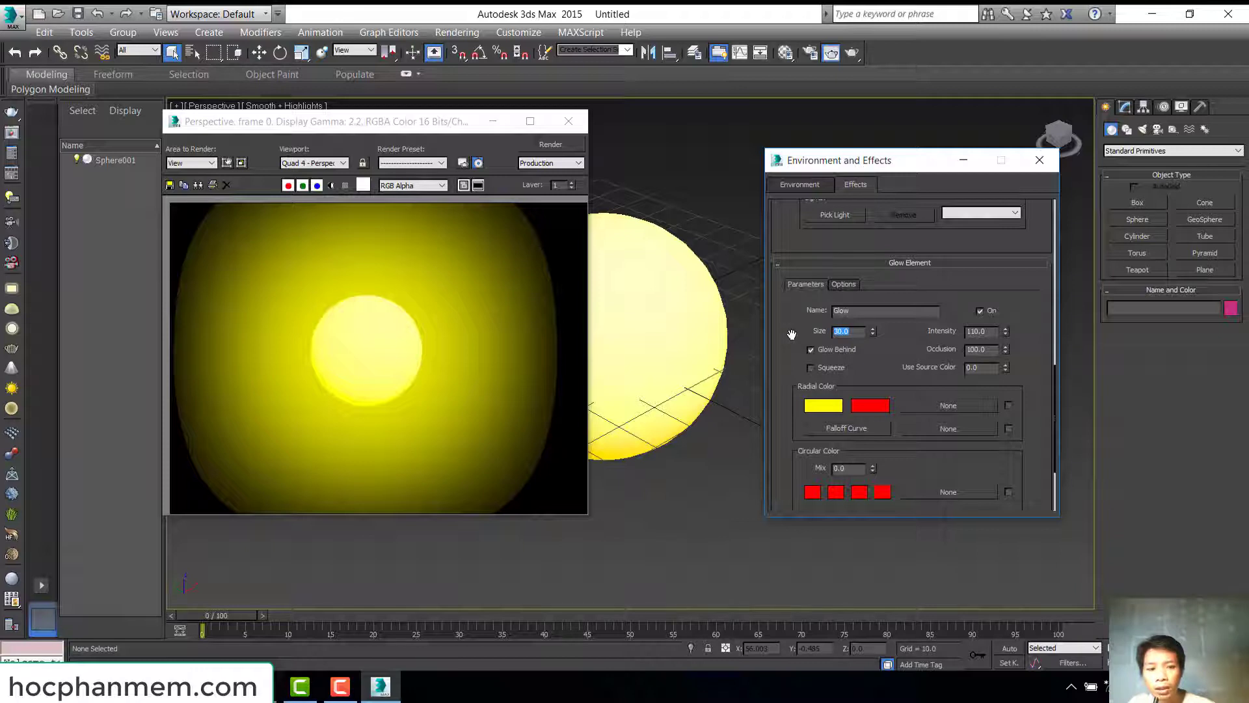
{"action": "type", "text": "2"}
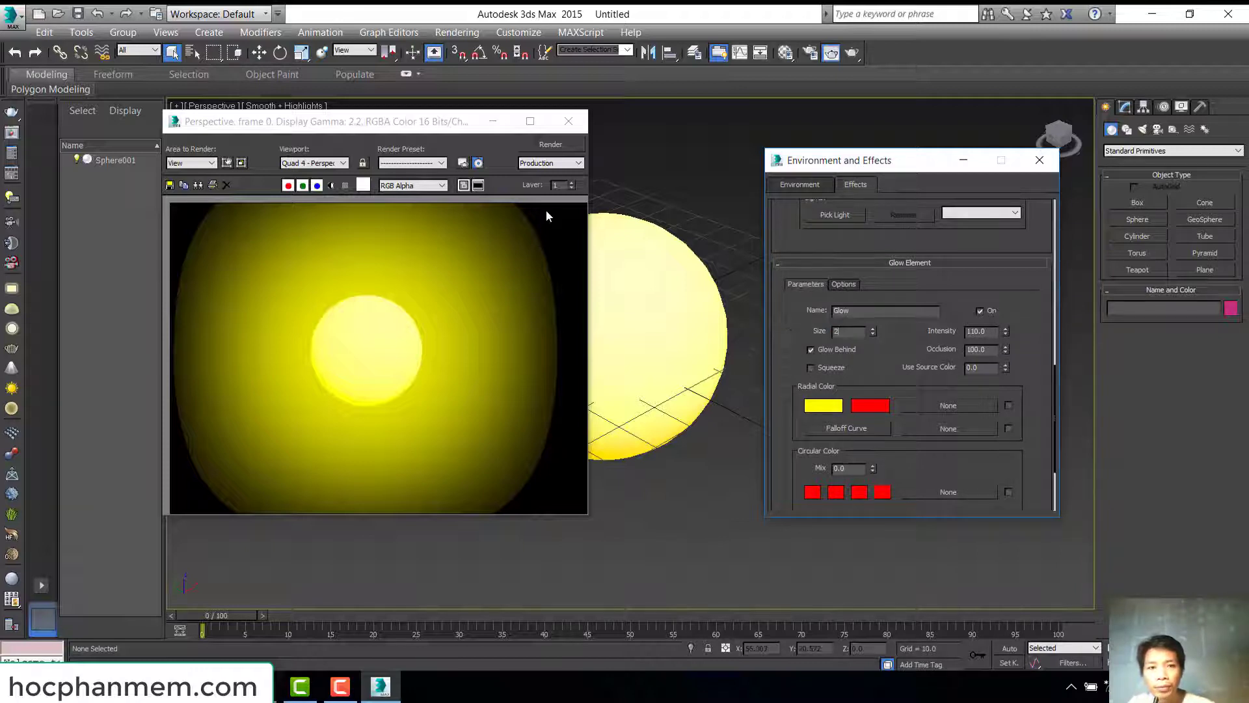
{"action": "left_click", "coordinate": [555, 146]}
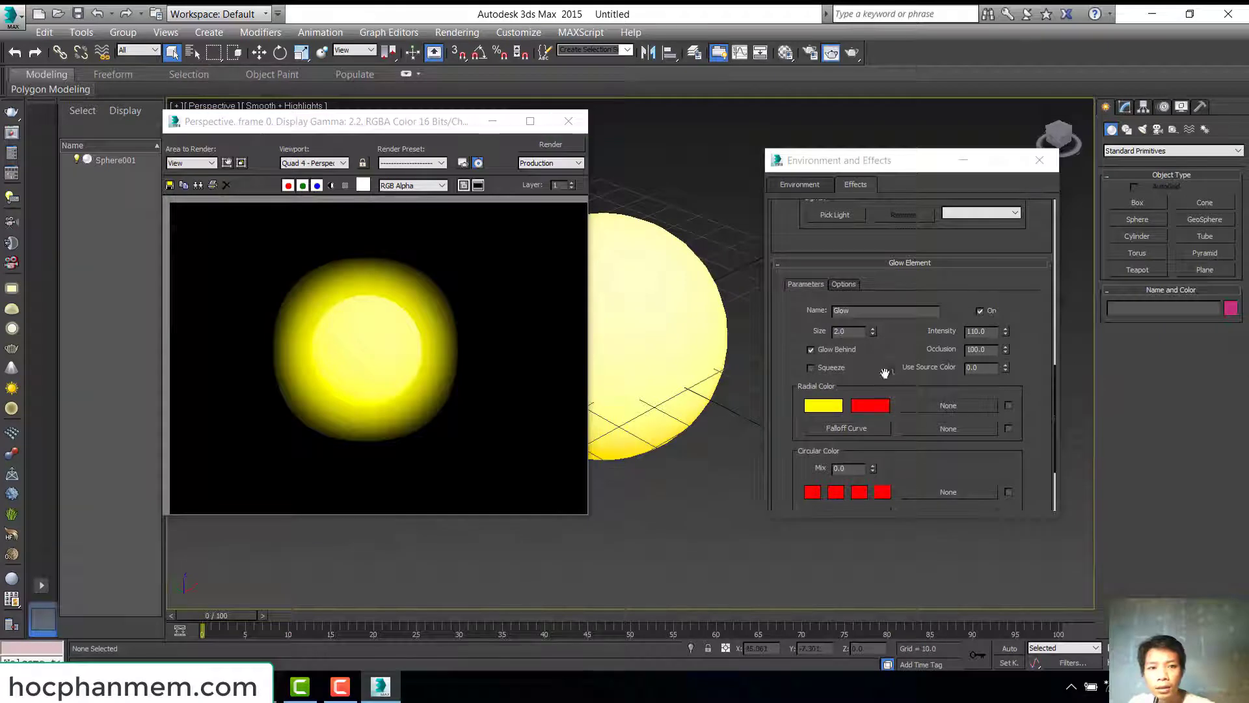
{"action": "double_click", "coordinate": [846, 331]}
{"action": "type", "text": "1"}
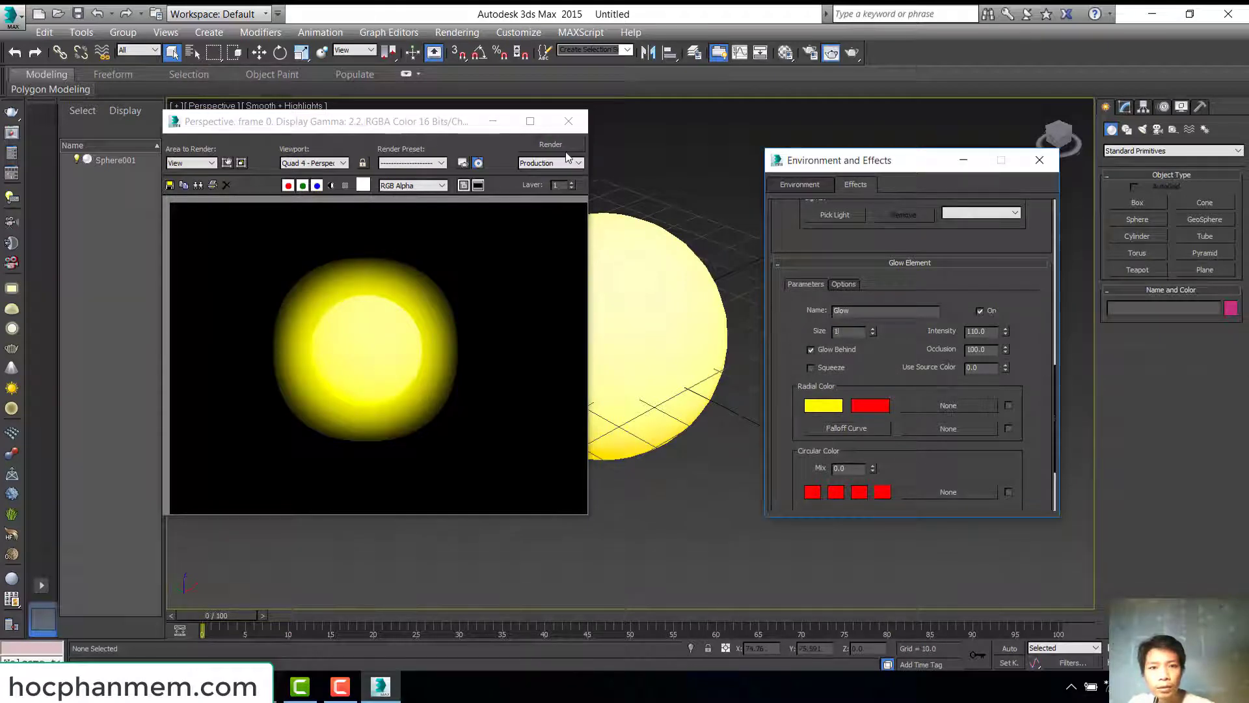
{"action": "left_click", "coordinate": [567, 155]}
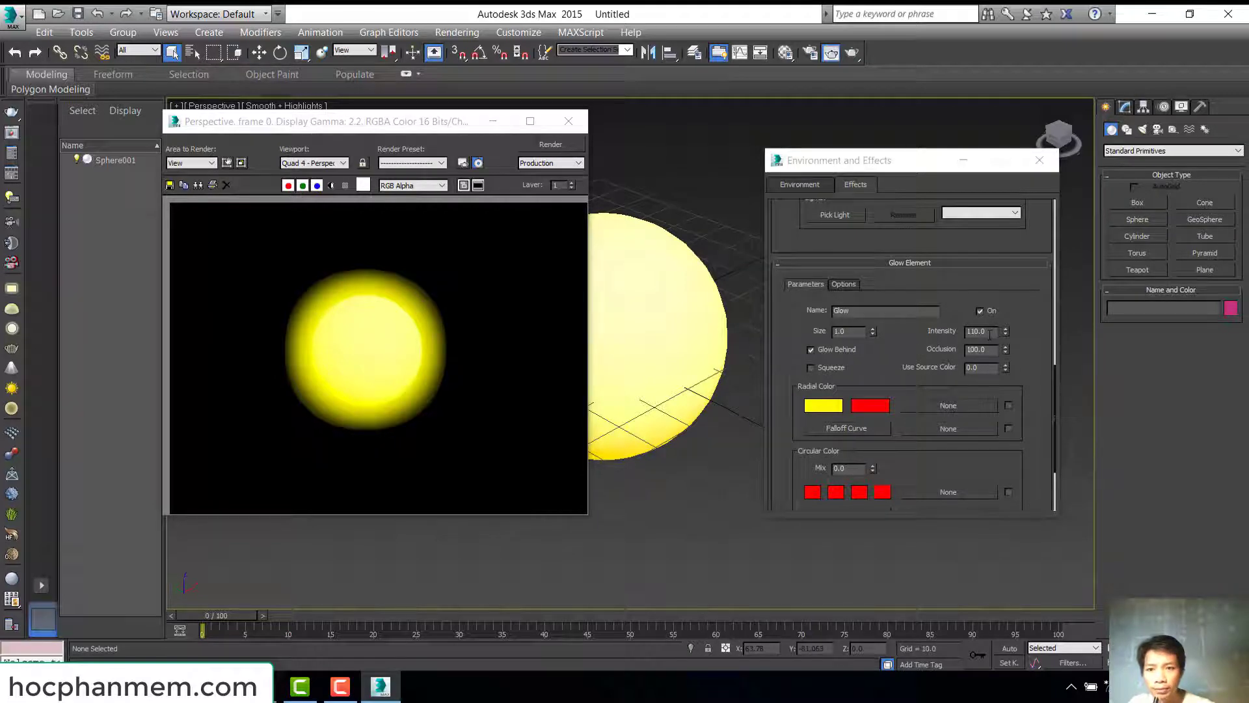
- Try glow Intensity values of 393 and then 2, rendering the sphere after each
{"action": "mouse_move", "coordinate": [996, 332]}
{"action": "left_mouse_down"}
{"action": "mouse_move", "coordinate": [961, 335]}
{"action": "mouse_move", "coordinate": [1009, 163]}
{"action": "left_mouse_up"}
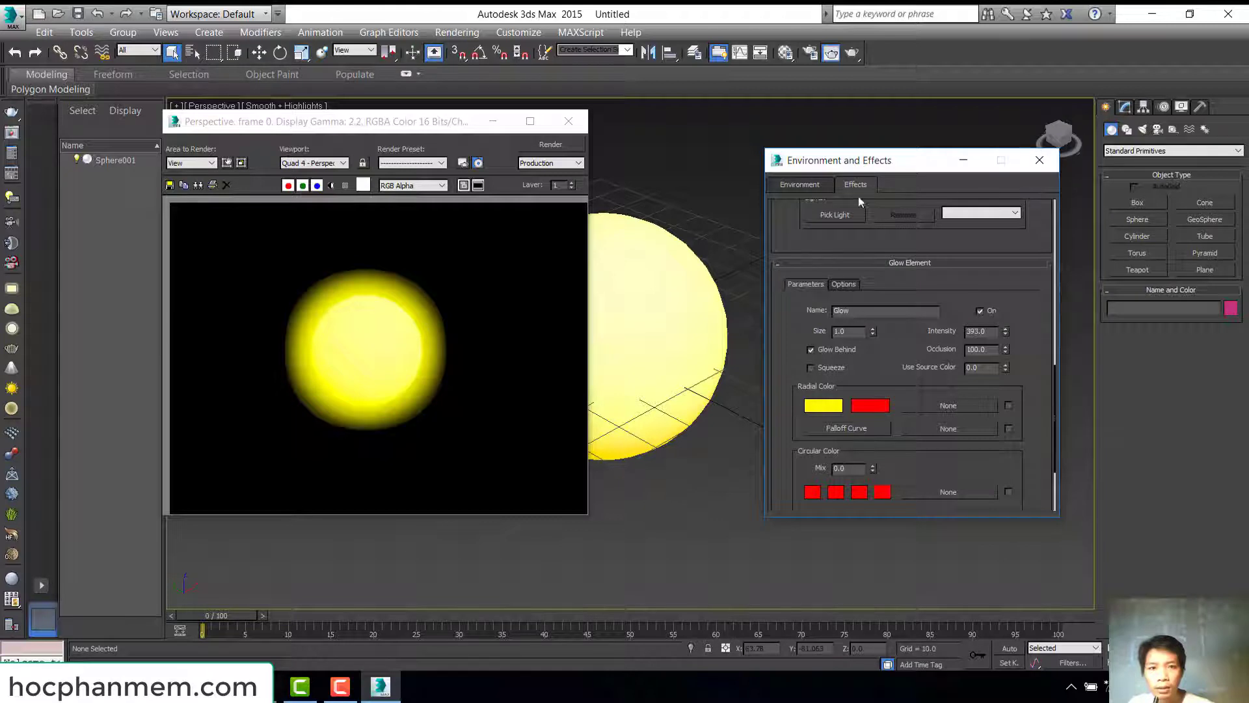
{"action": "left_click", "coordinate": [550, 144]}
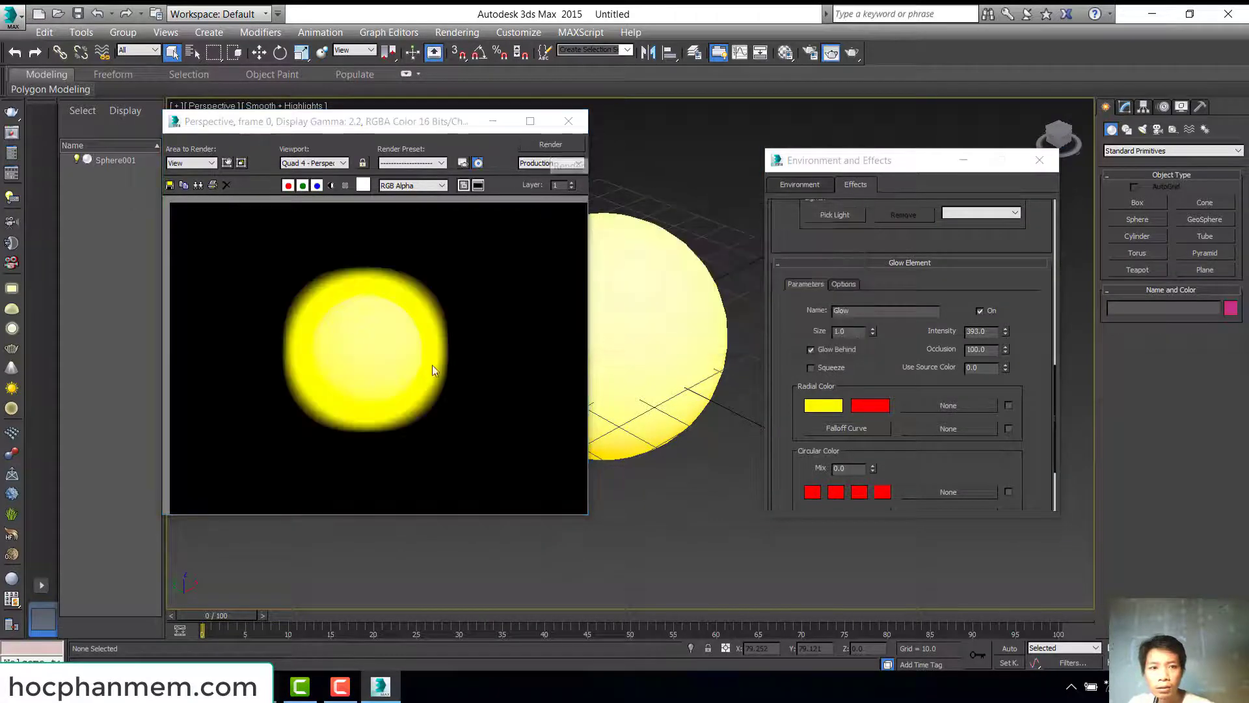
{"action": "double_click", "coordinate": [979, 332]}
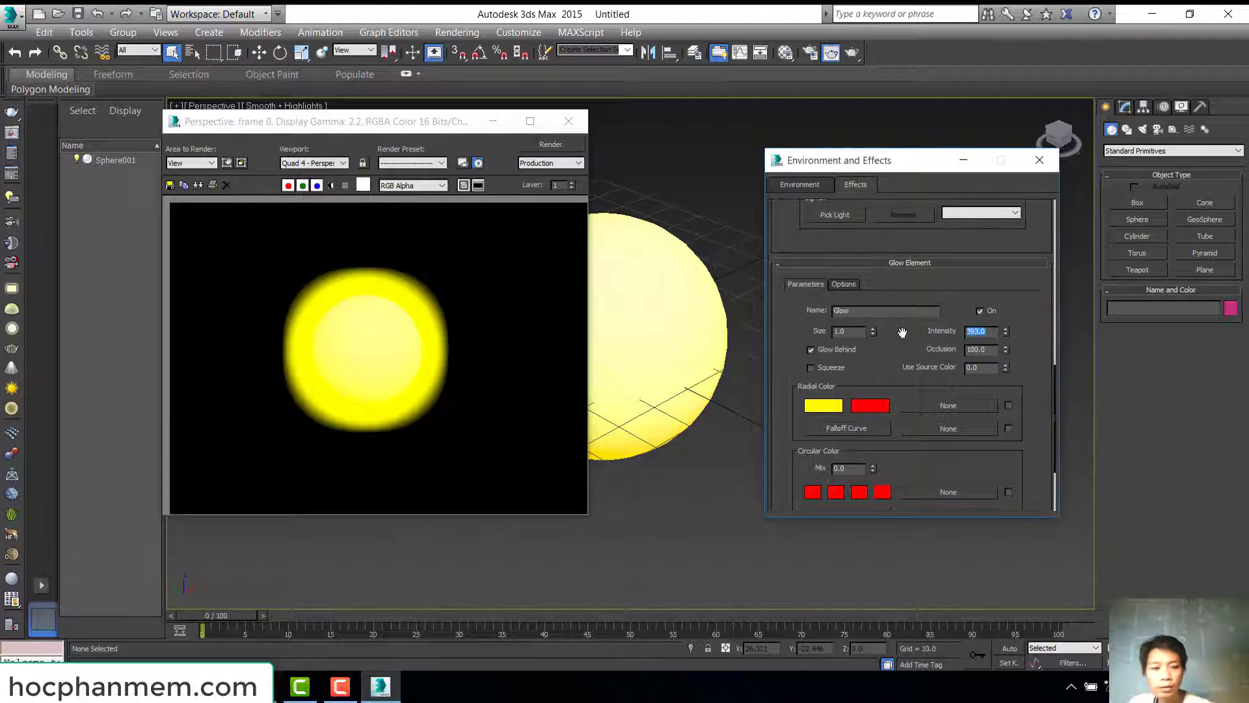
{"action": "type", "text": "2"}
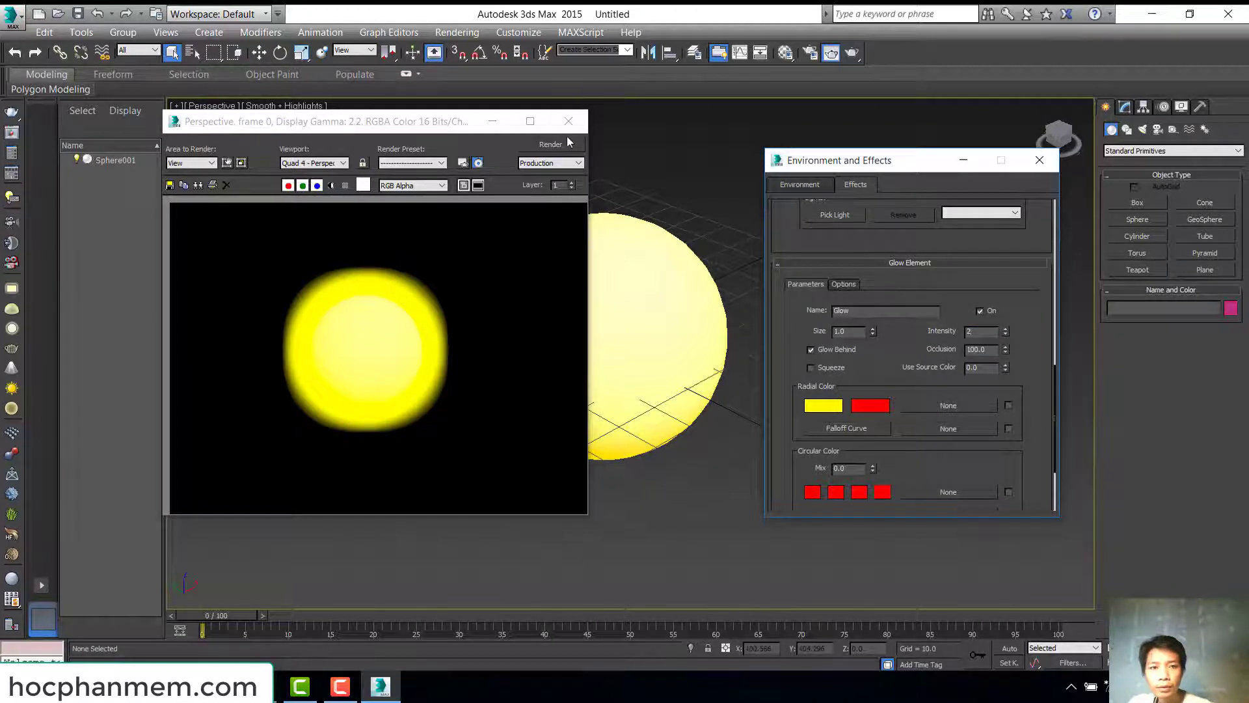
{"action": "left_click", "coordinate": [568, 142]}
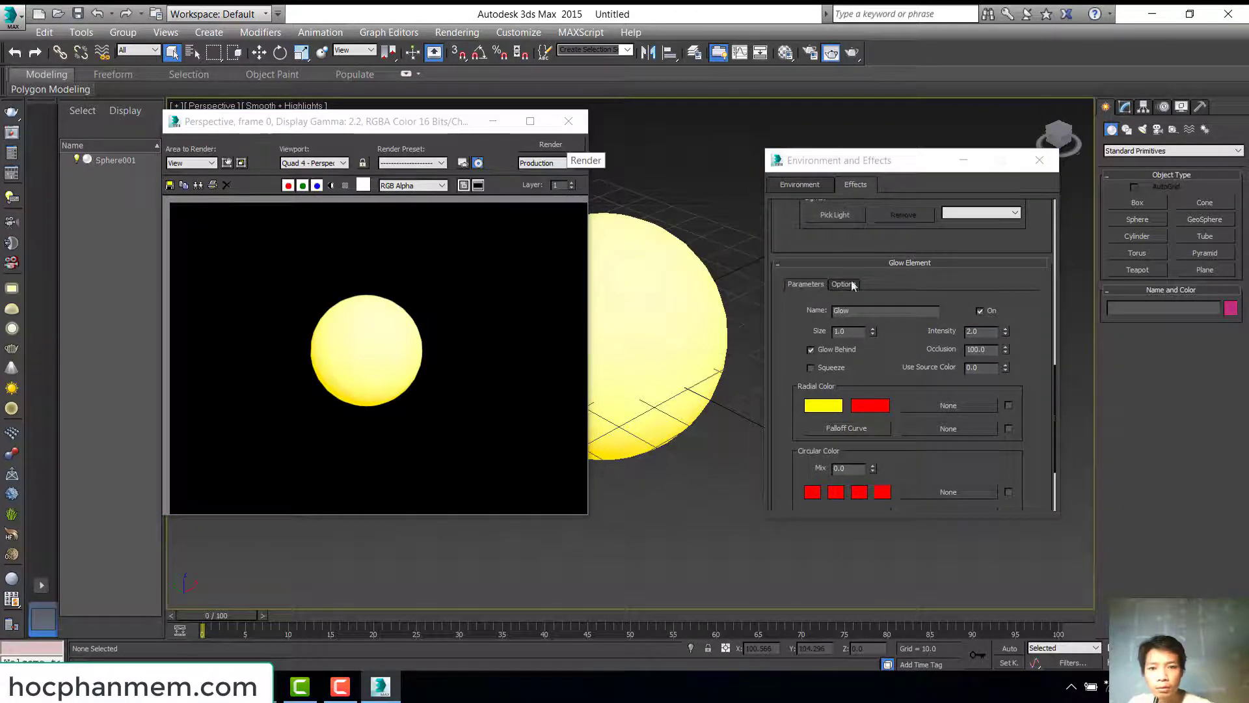
- Set the glow Intensity to 200 and render the sphere again
{"action": "left_click", "coordinate": [927, 333]}
{"action": "type", "text": "200"}
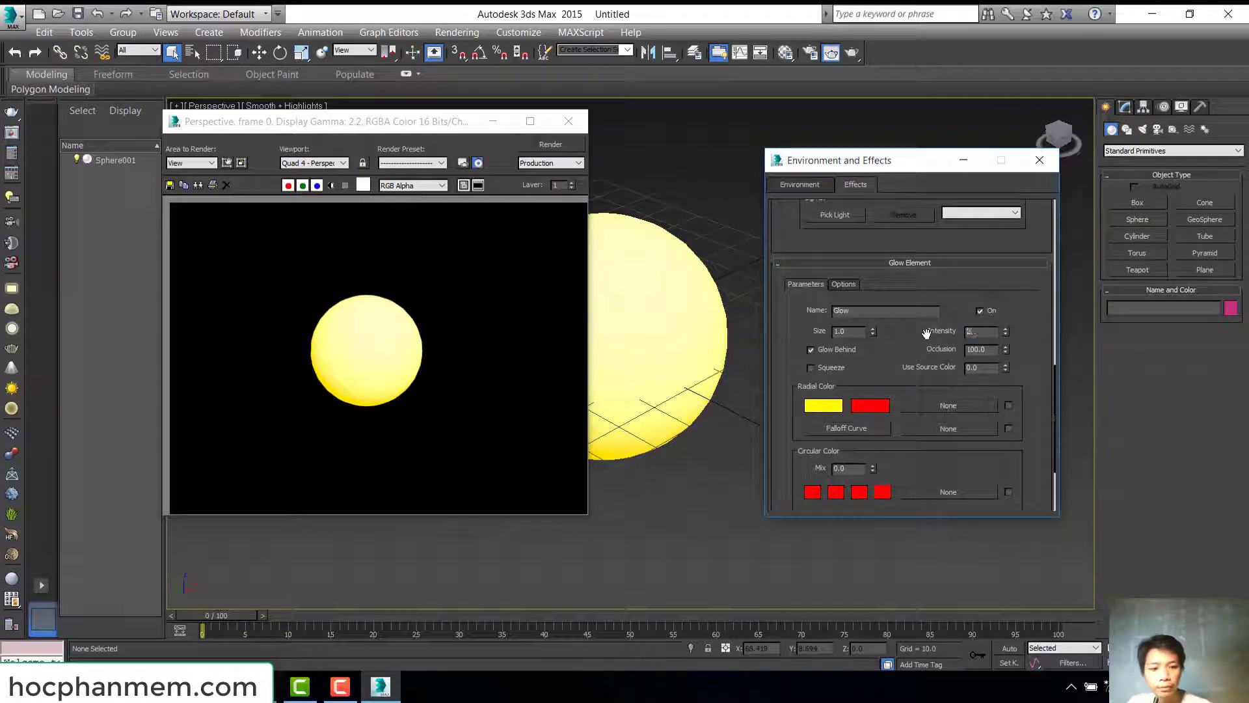
{"action": "left_click", "coordinate": [545, 203]}
{"action": "left_click", "coordinate": [557, 145]}
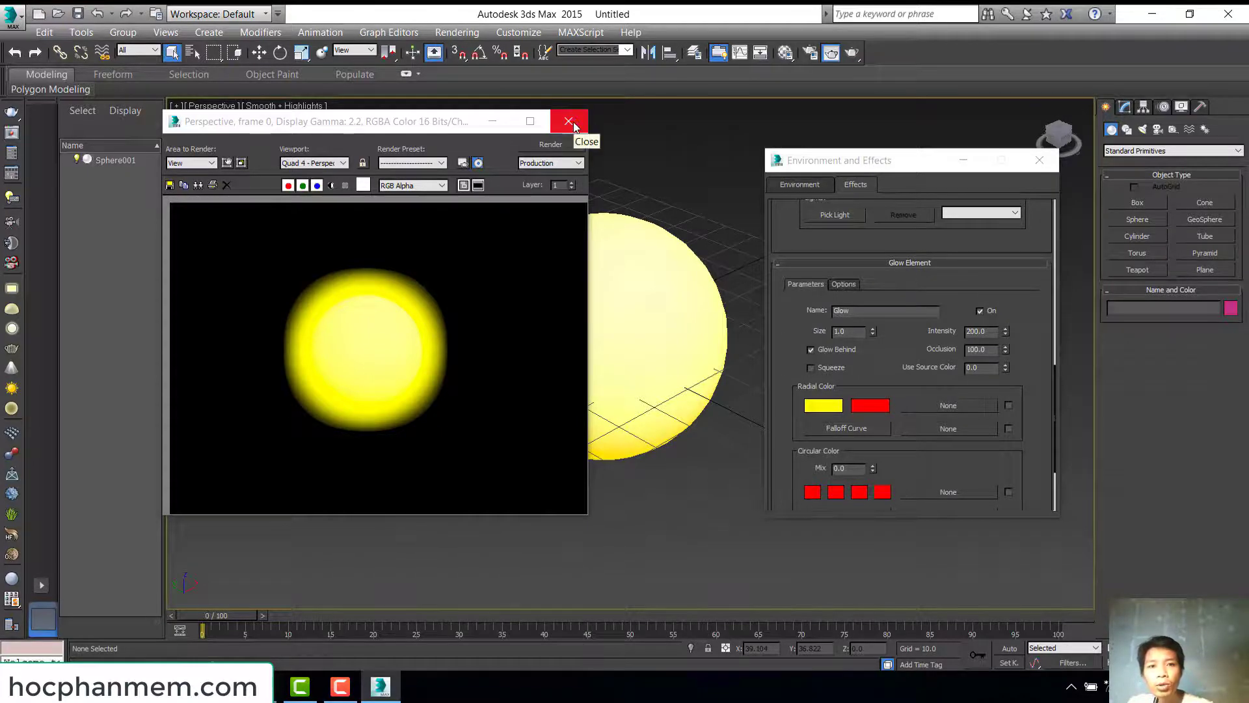
- Close the rendered frame window to return to the sphere's perspective viewport
{"action": "left_click", "coordinate": [574, 128]}
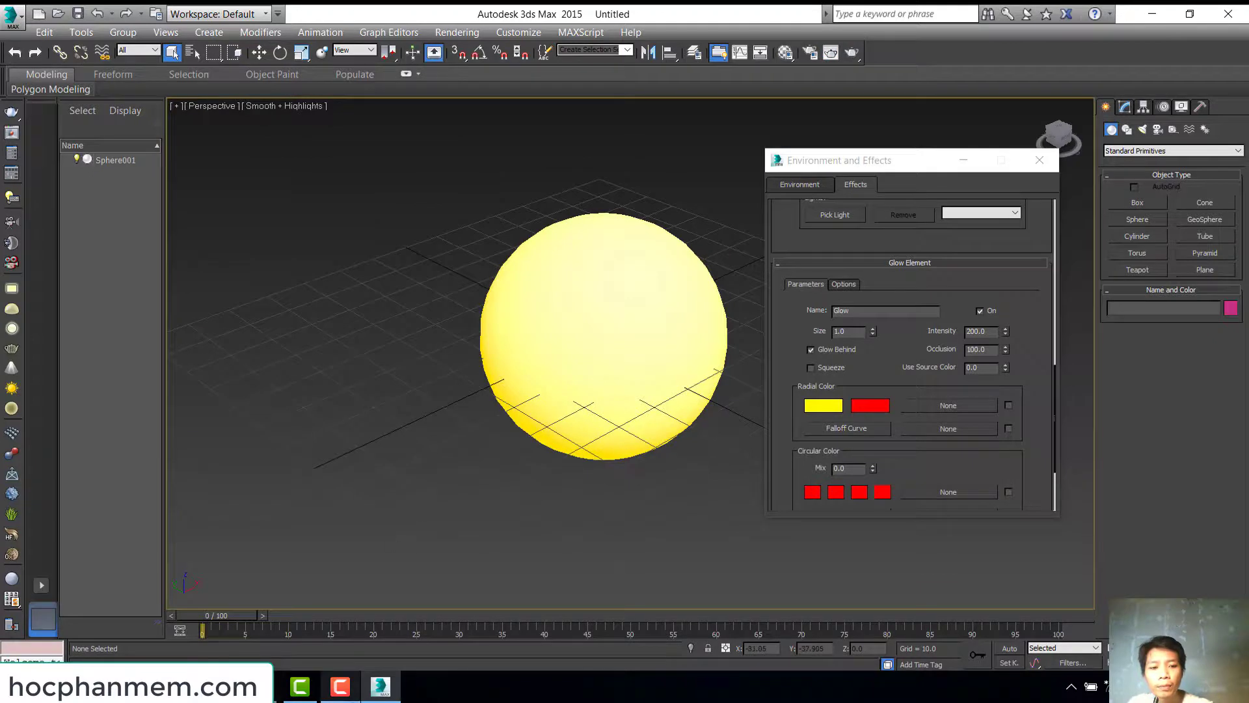
{"action": "mouse_move", "coordinate": [340, 688]}
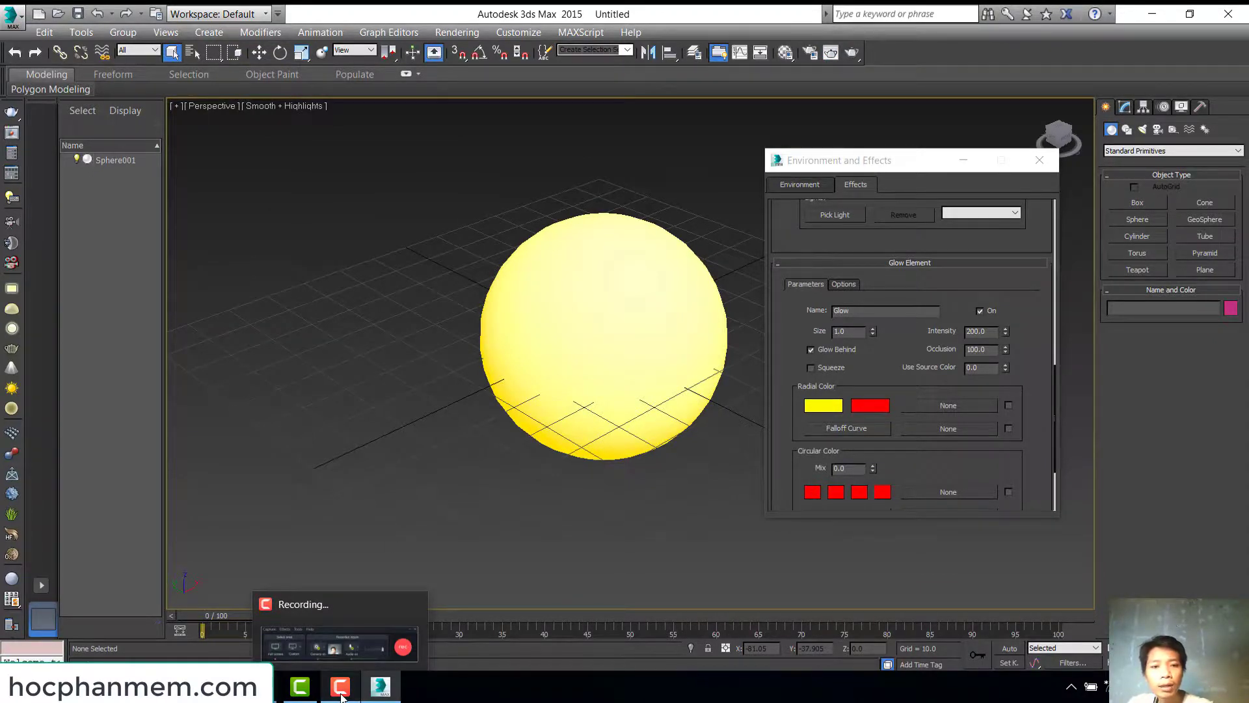
{"action": "left_click", "coordinate": [365, 618]}
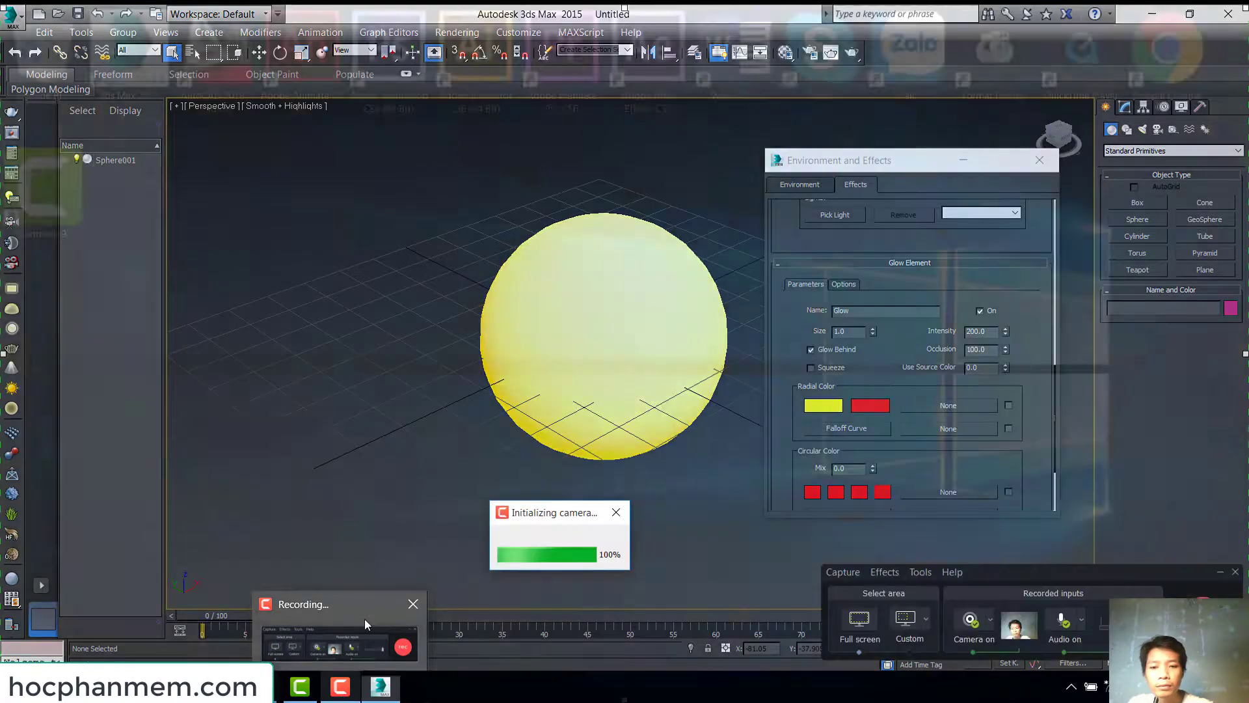